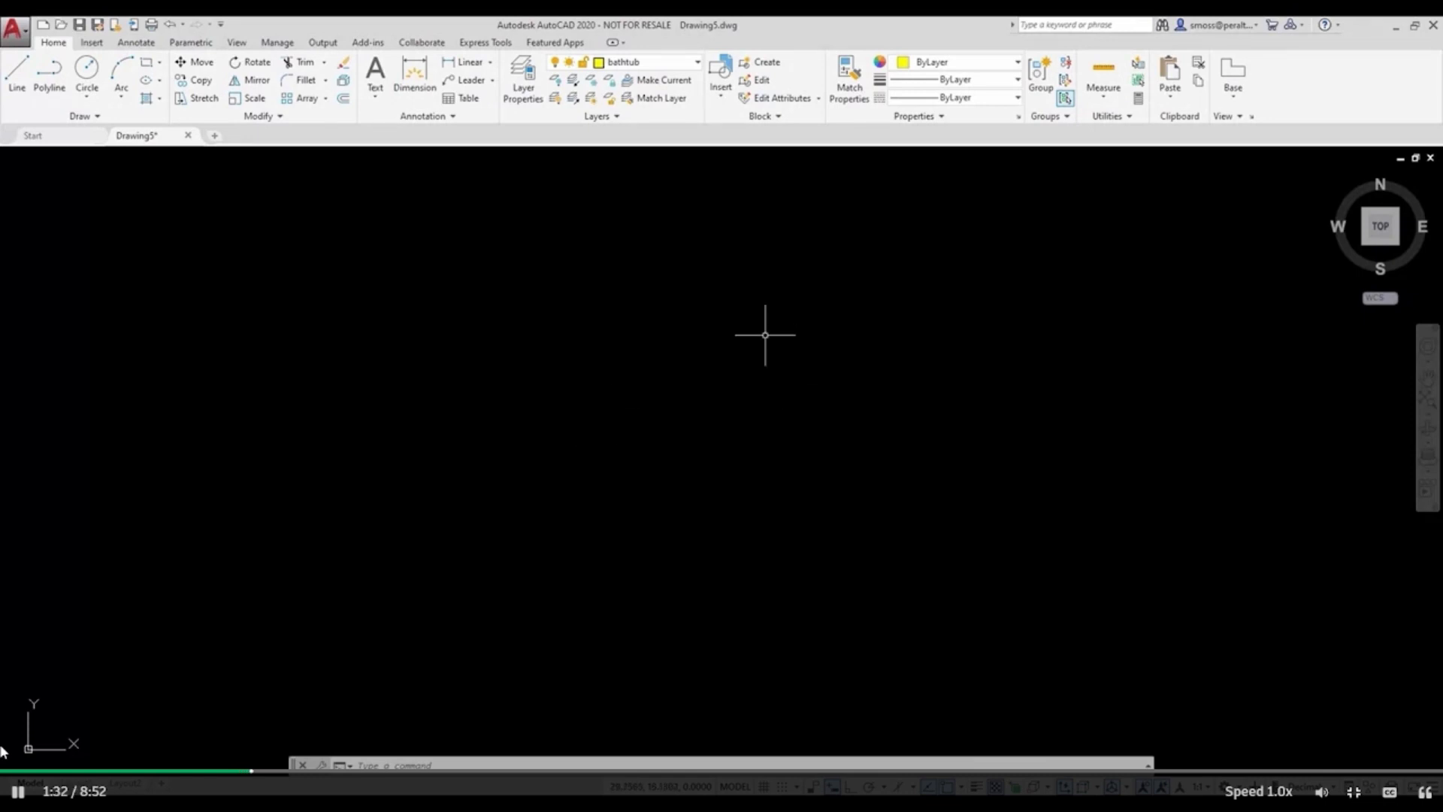
# - Add the 3D Tools tab to the ribbon and display its commands
pyautogui.rightClick(1278, 93)
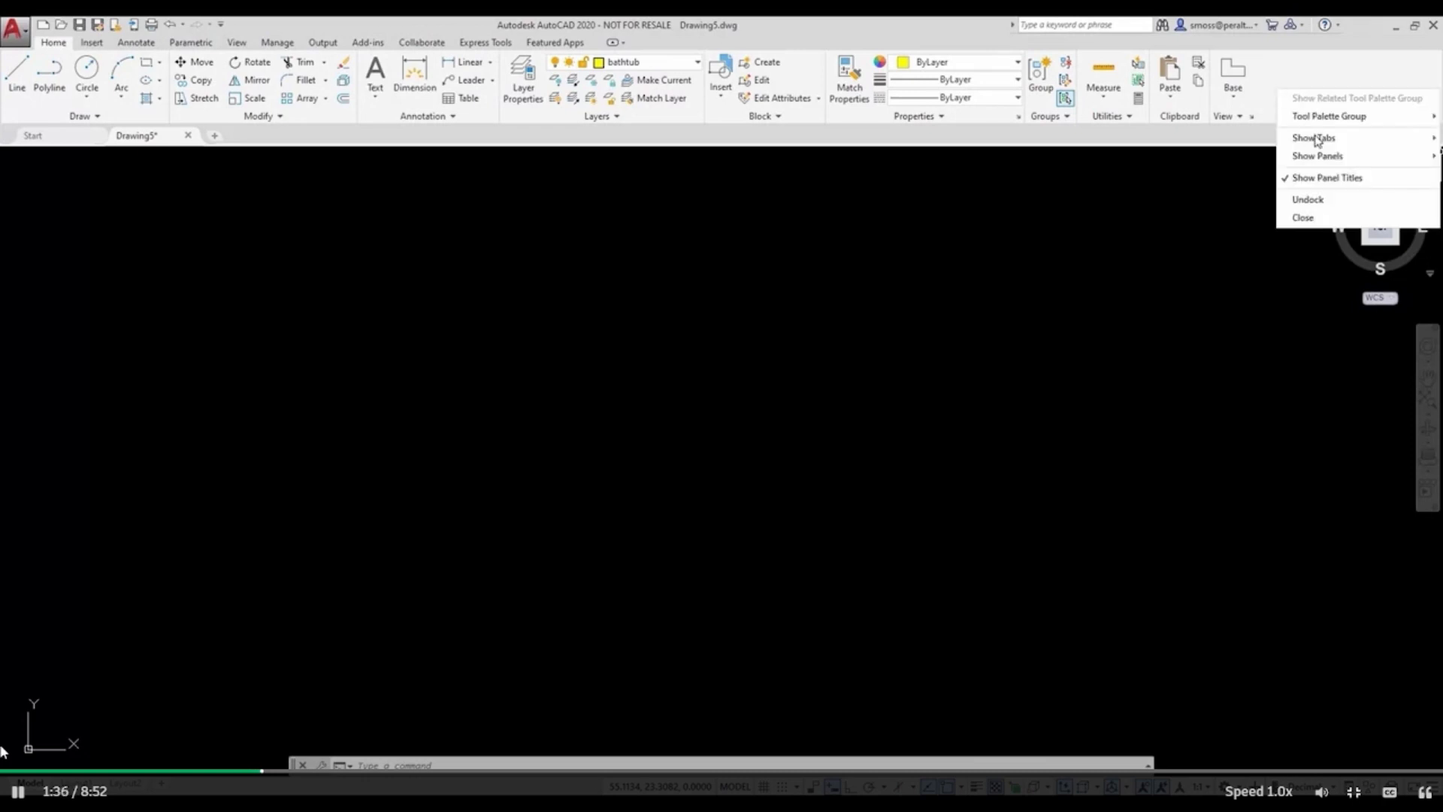
pyautogui.moveTo(1316, 140)
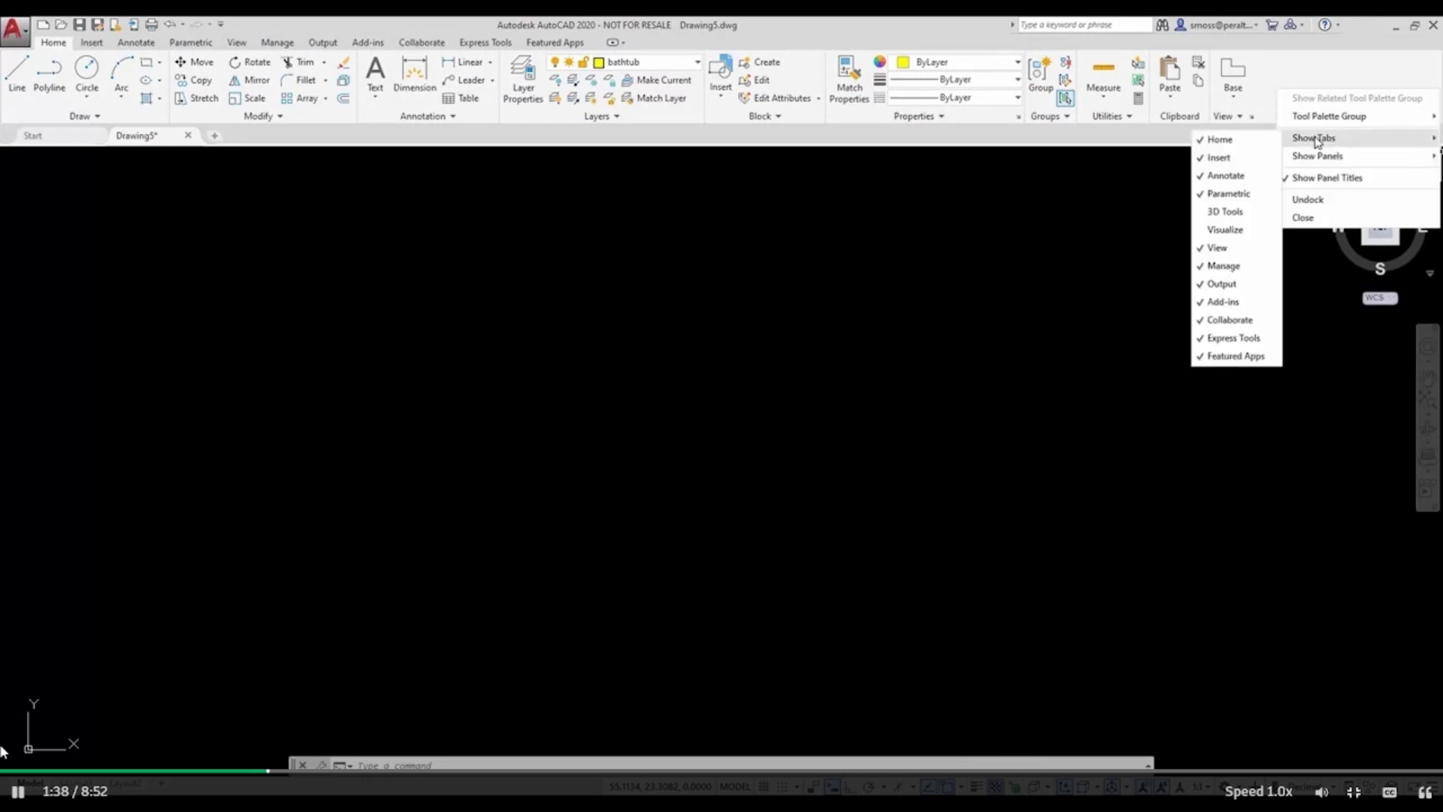
pyautogui.click(1252, 213)
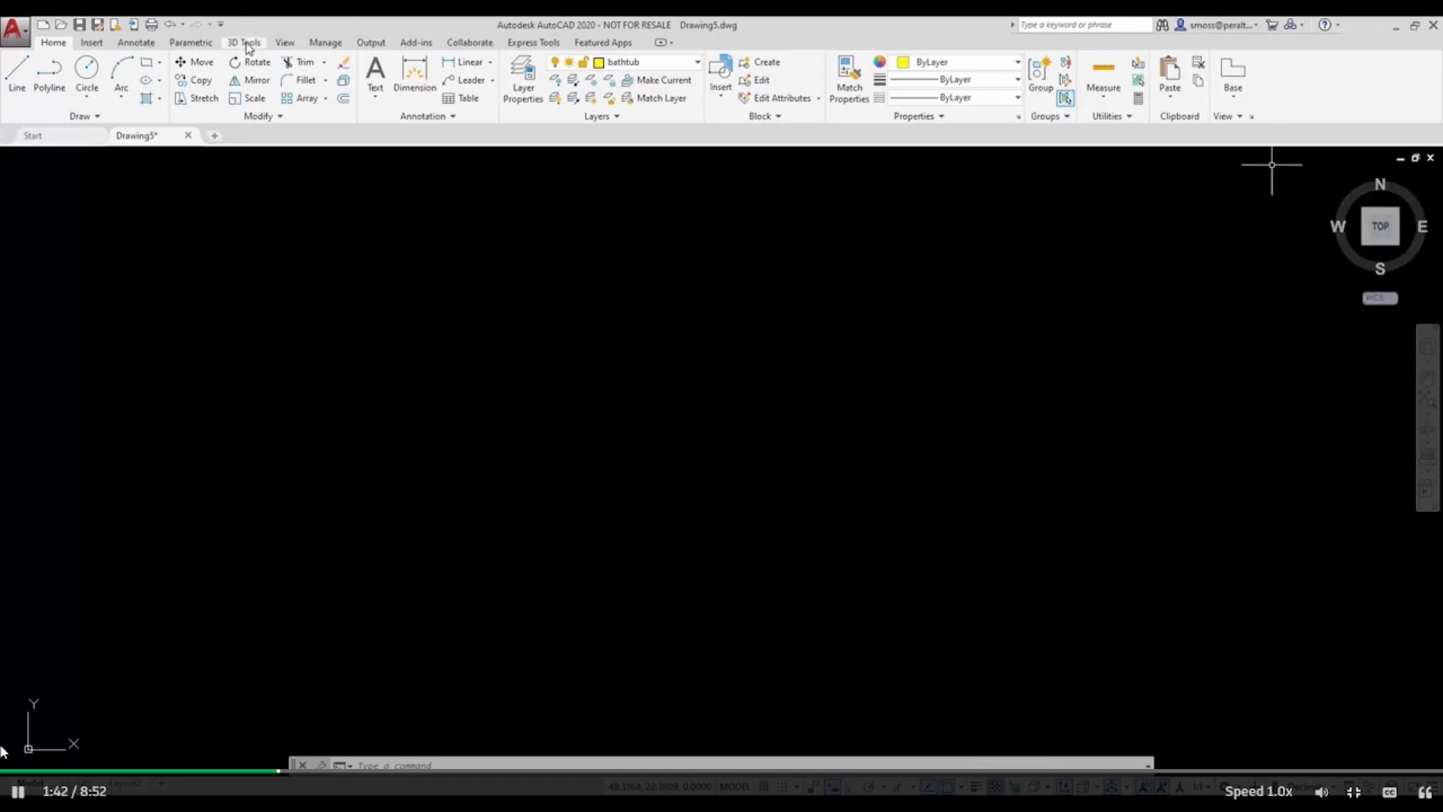
pyautogui.click(245, 43)
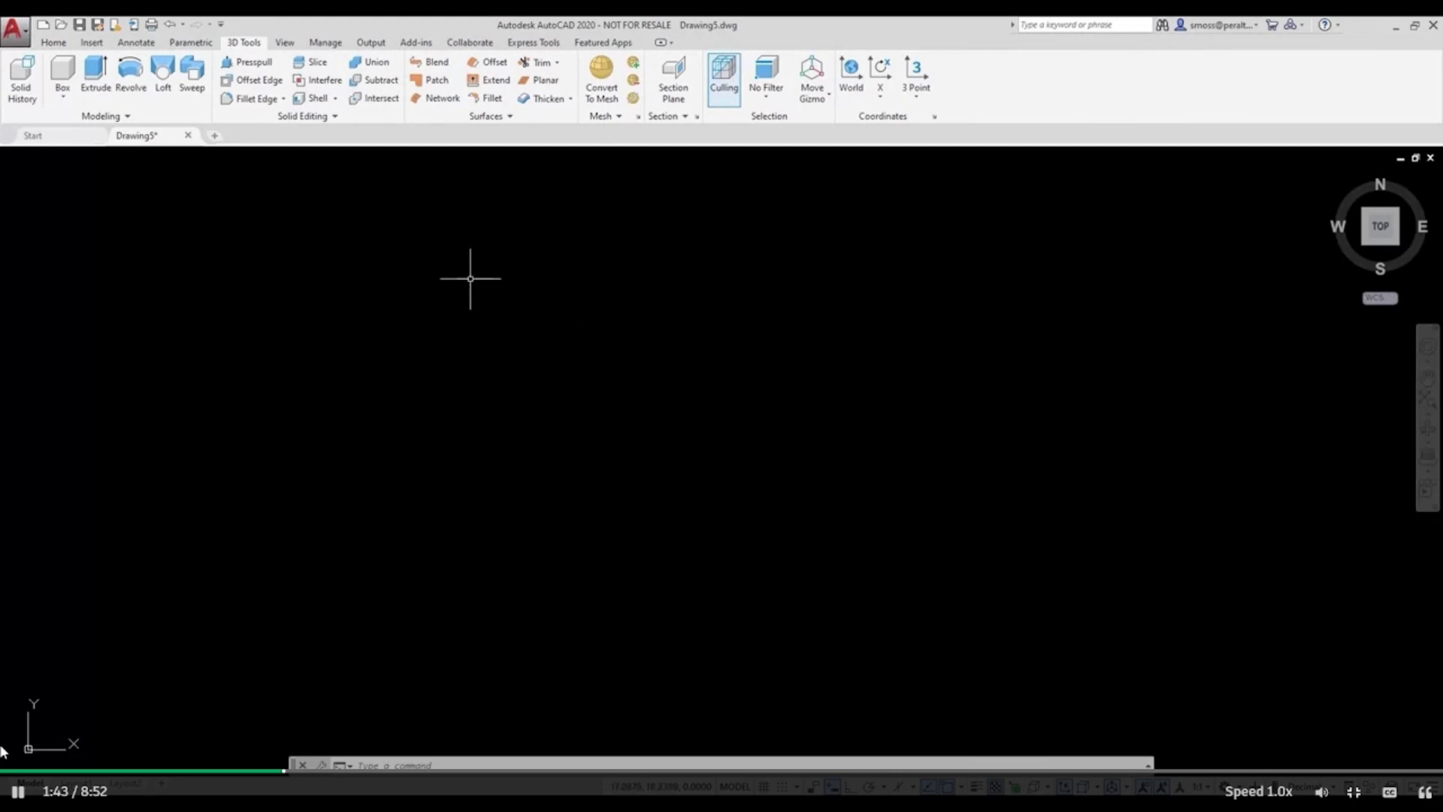
pyautogui.rightClick(968, 90)
pyautogui.moveTo(1002, 139)
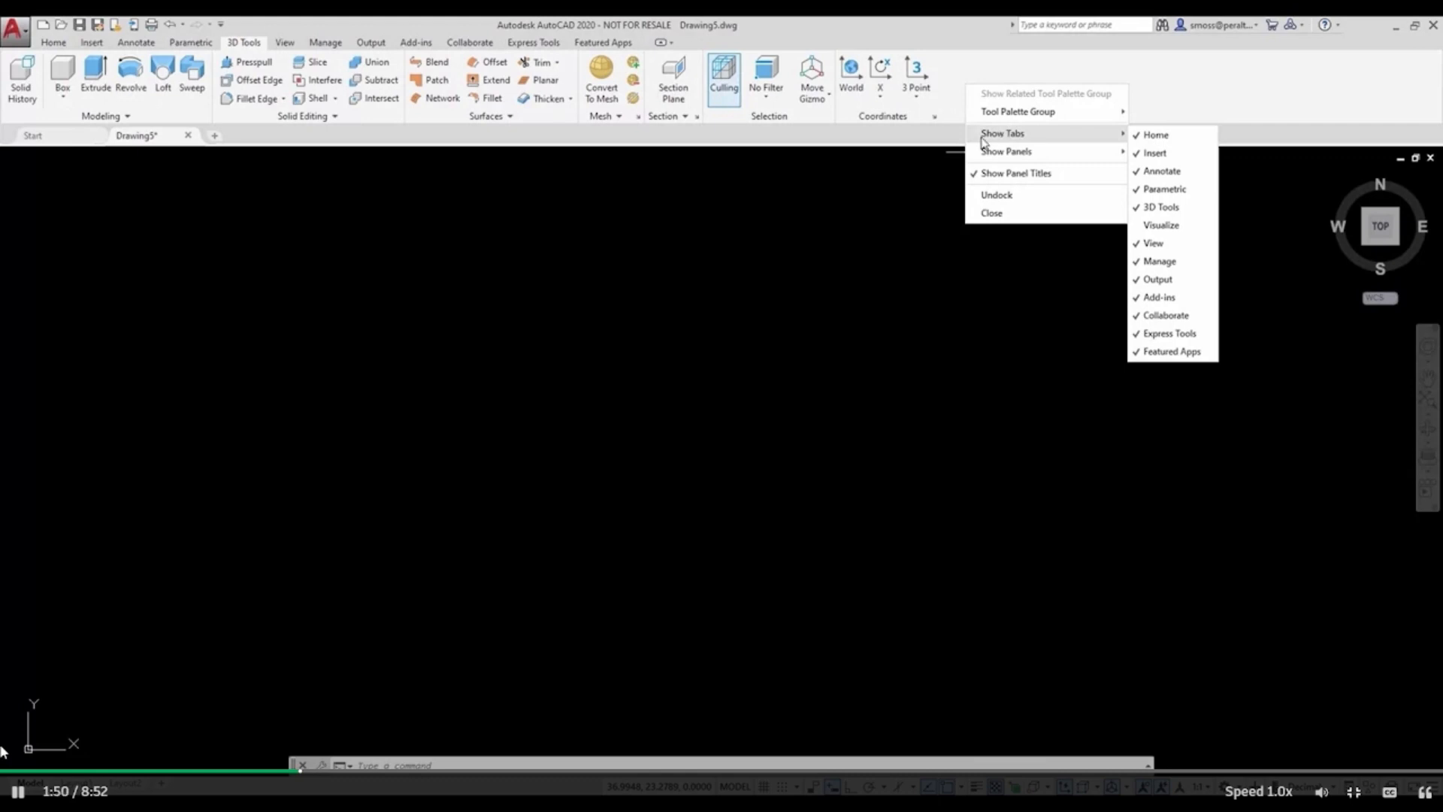
pyautogui.click(826, 273)
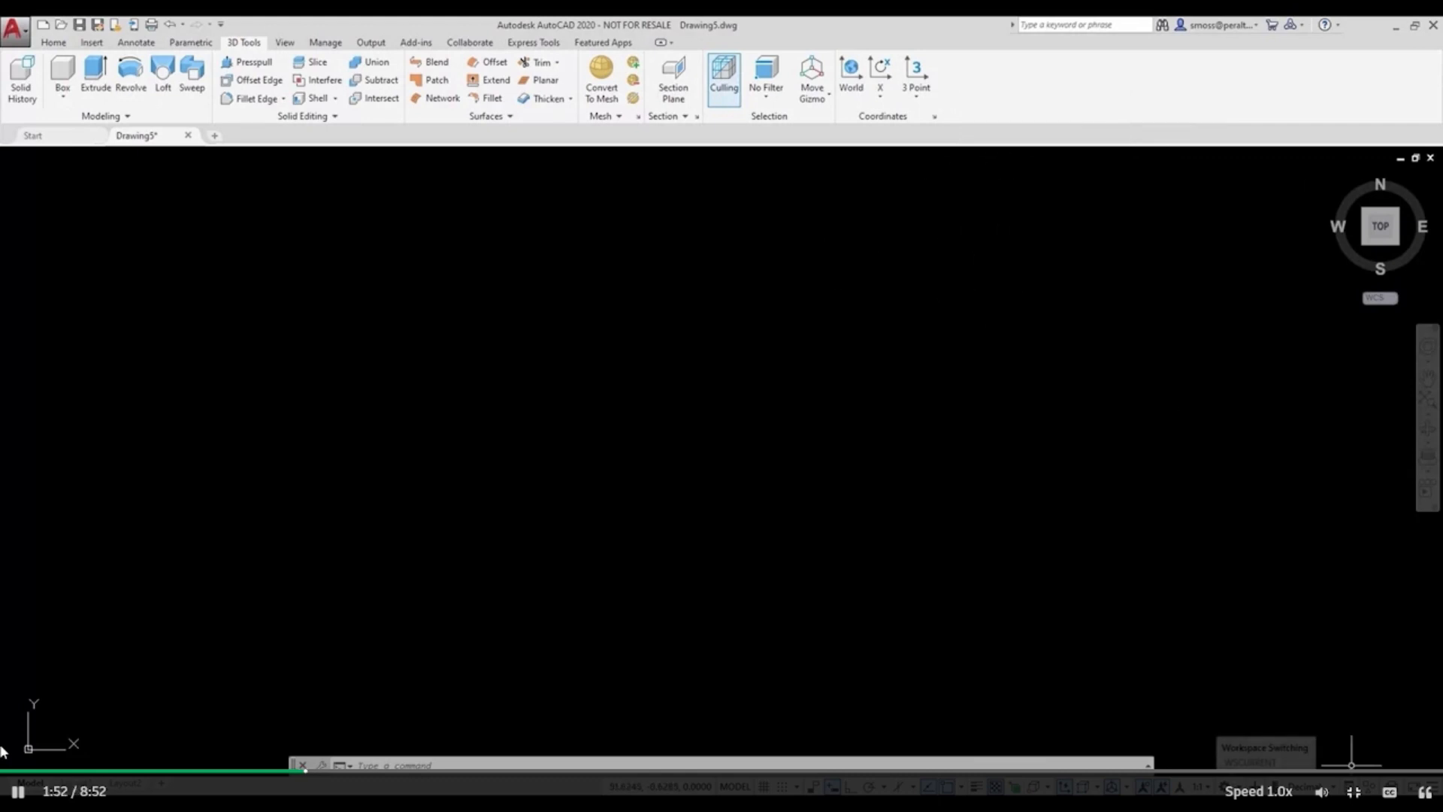
# - Switch to the 3D Modeling workspace and set the view to the home isometric orientation
pyautogui.click(1223, 787)
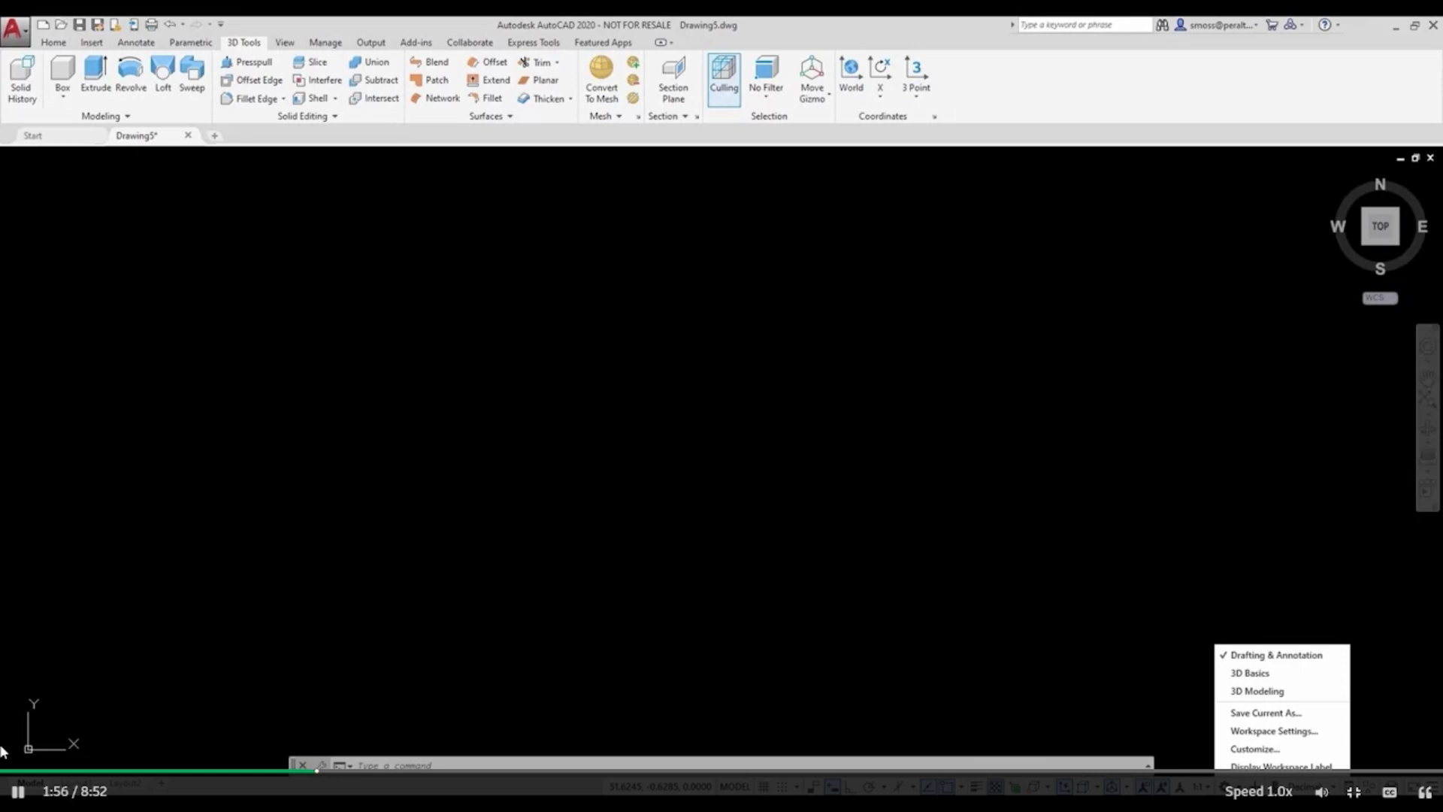
pyautogui.click(1319, 691)
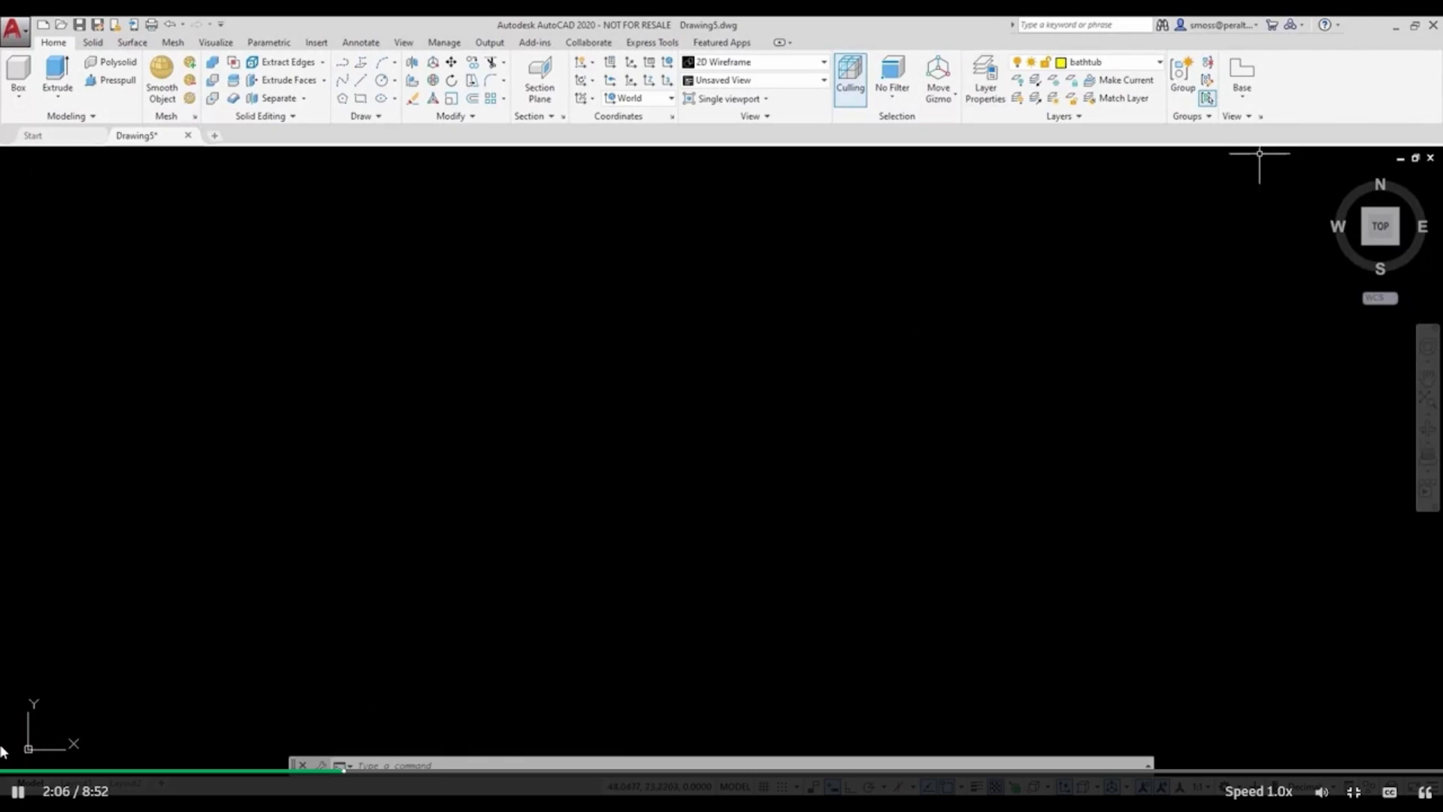
pyautogui.moveTo(1335, 185)
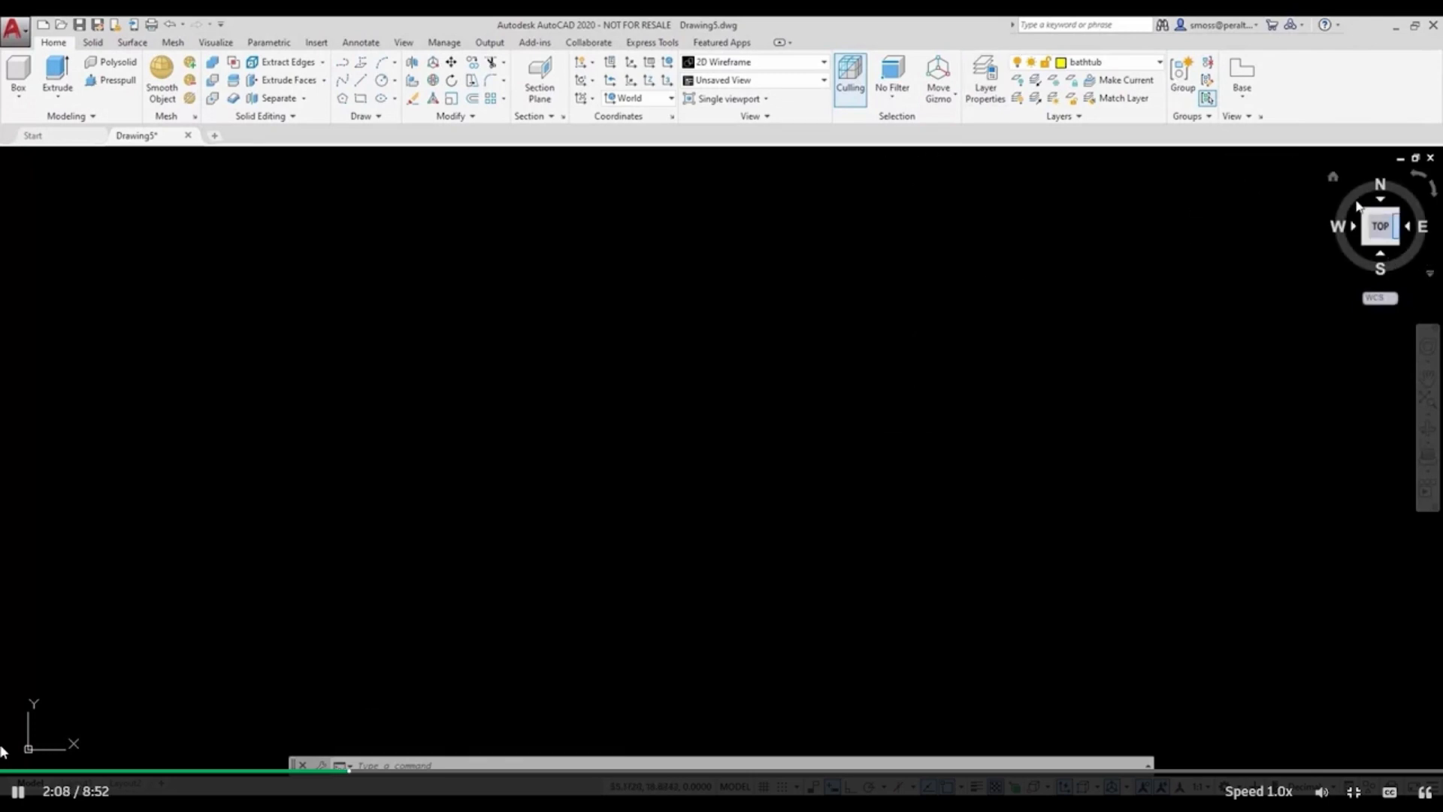
pyautogui.click(1334, 180)
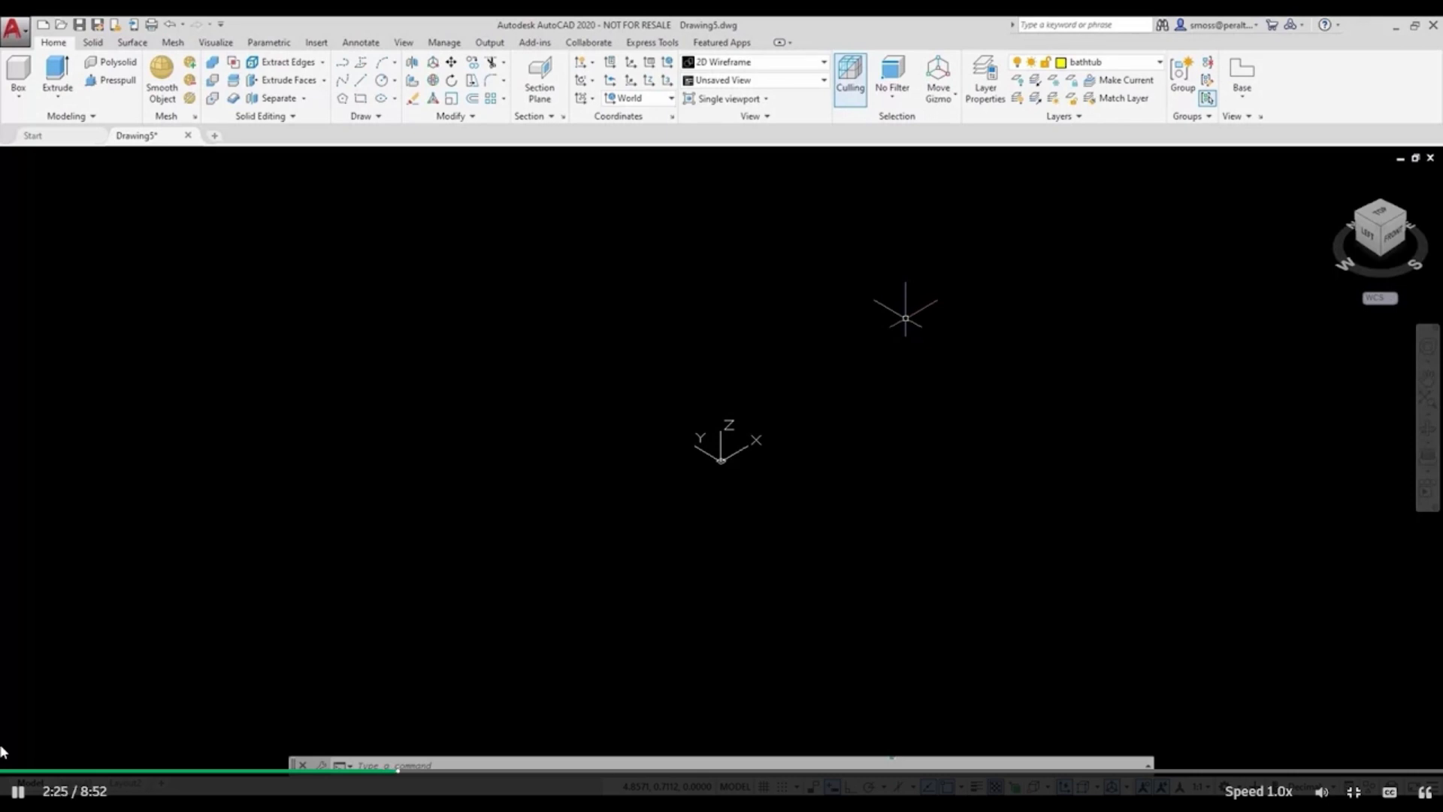
# - Draw a rectangle from the origin 0,0,0 to an opposite corner at 36,60,0
pyautogui.click(362, 100)
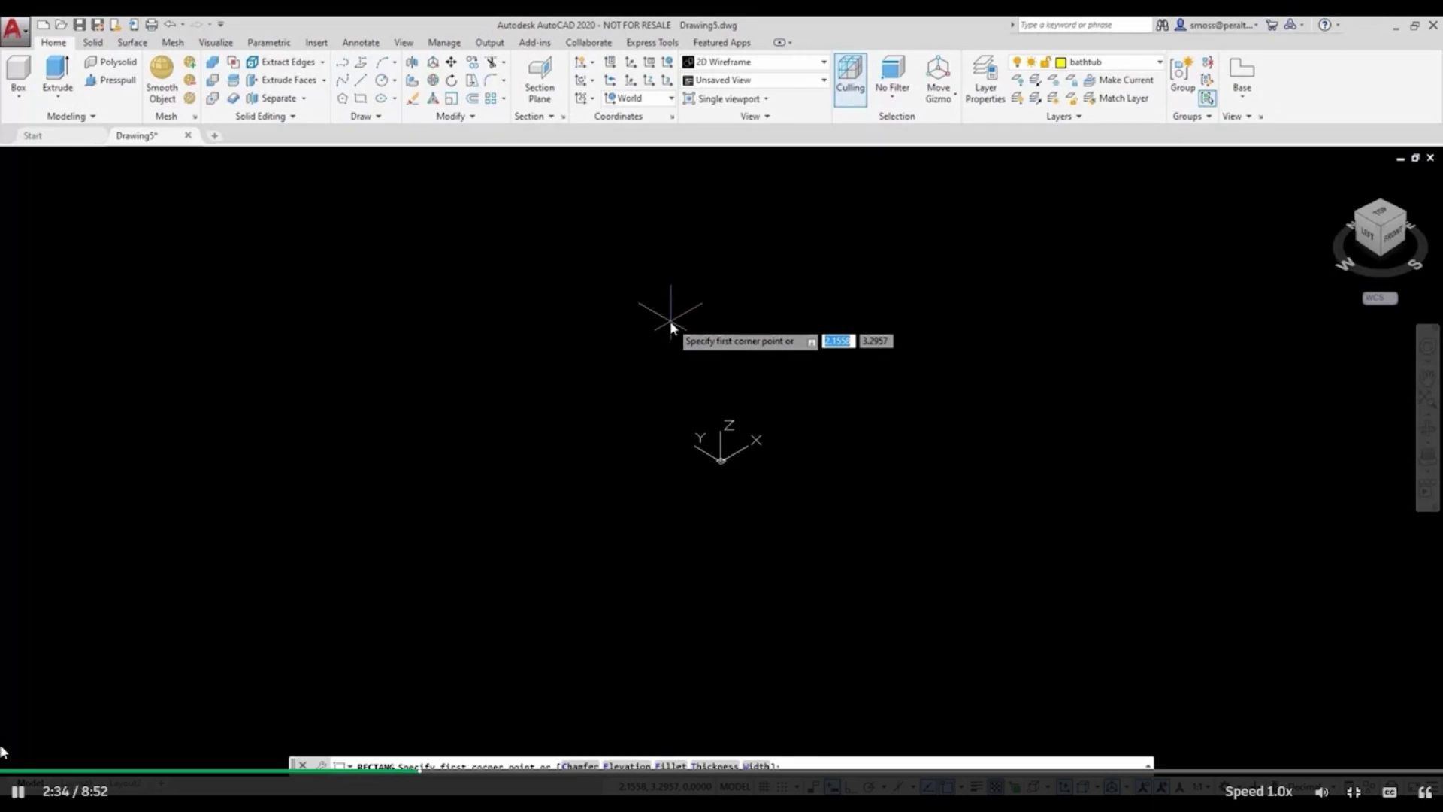
pyautogui.write('0')
pyautogui.press('Tab')
pyautogui.write('0')
pyautogui.press('Tab')
pyautogui.write('0')
pyautogui.press('Return')
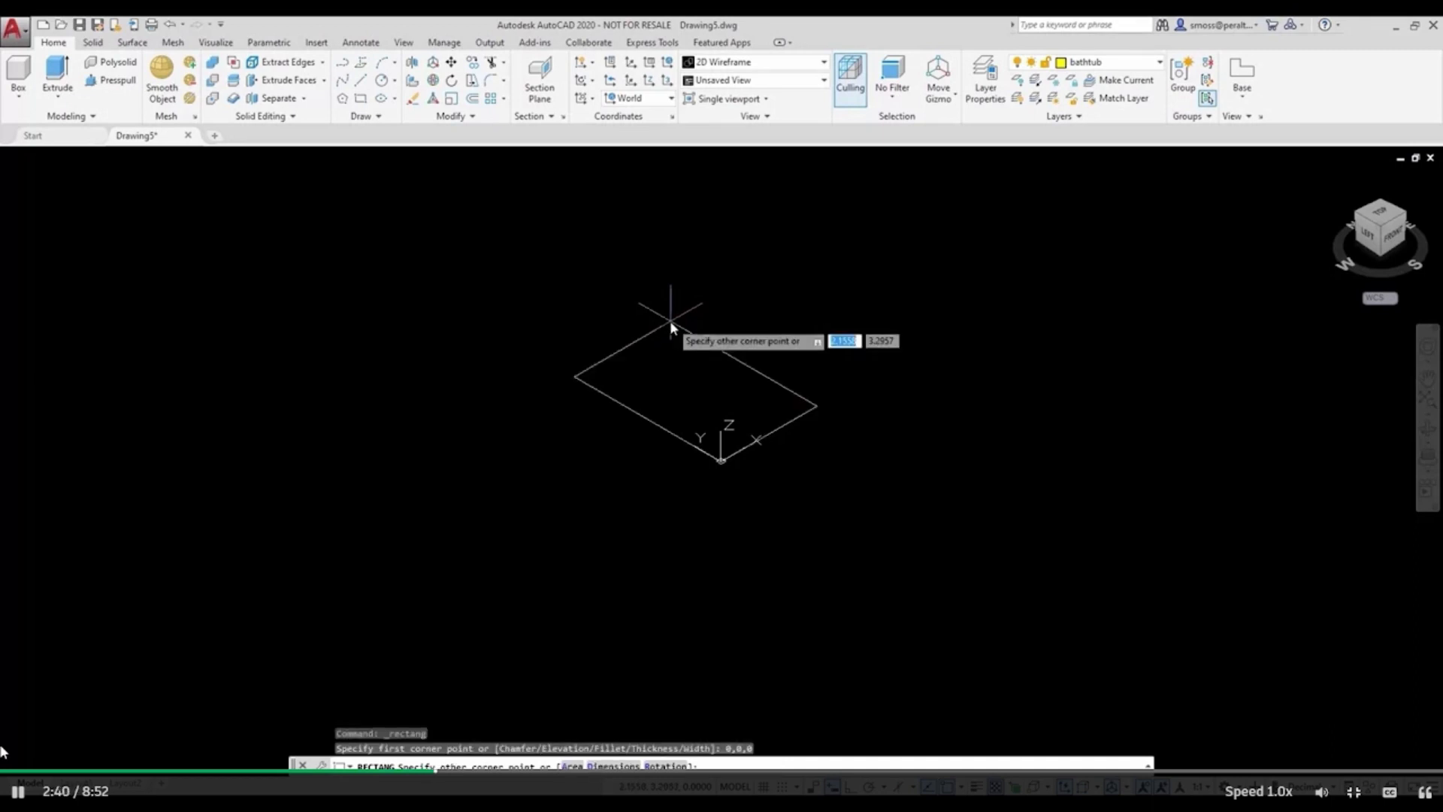
pyautogui.write('36')
pyautogui.press('Tab')
pyautogui.write('60')
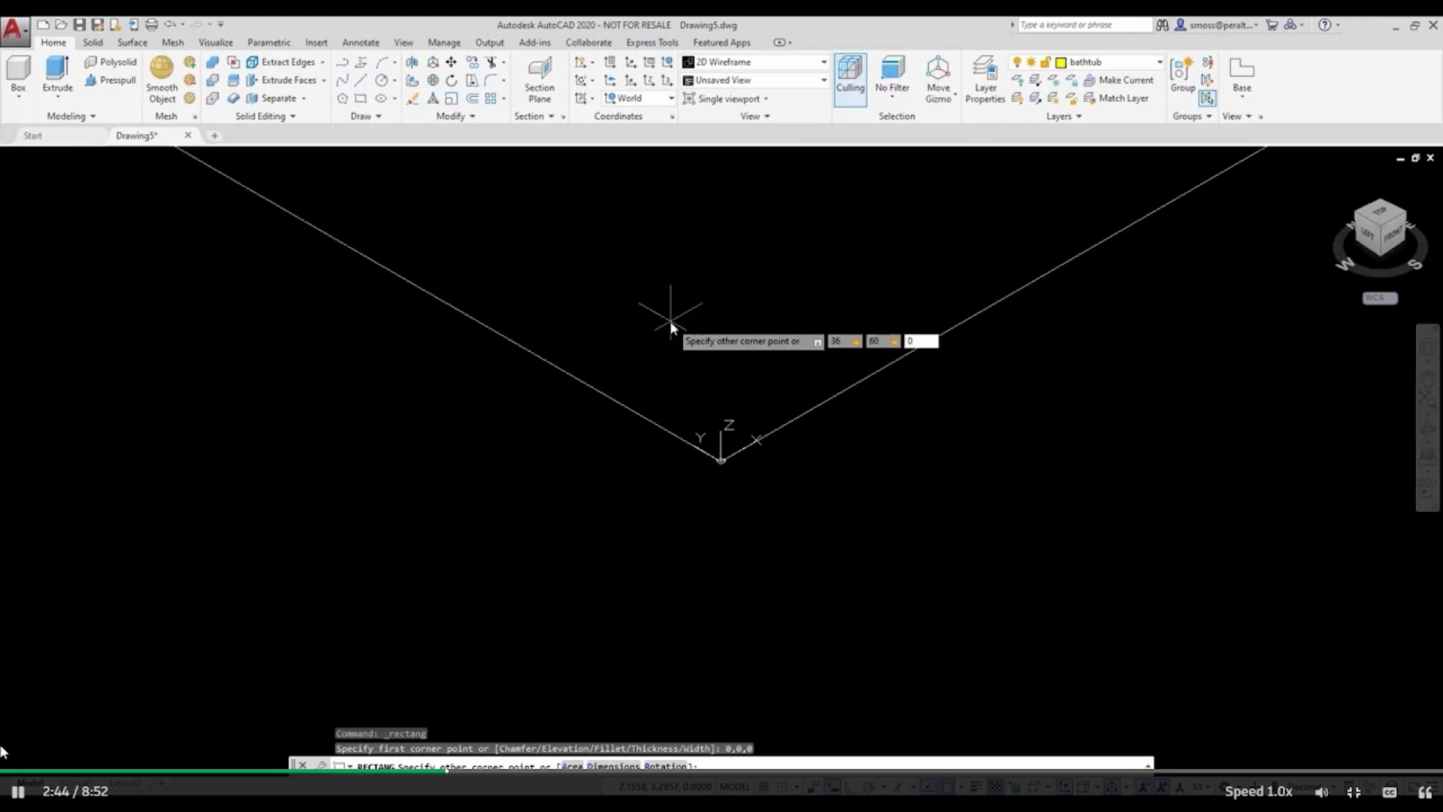
pyautogui.press('Return')
# - Extrude the rectangle into a solid box 24 units high
pyautogui.scroll(-5, 678, 321)
pyautogui.moveTo(685, 326); pyautogui.dragTo(684, 521, button='middle')
pyautogui.scroll(-2, 684, 521)
pyautogui.moveTo(621, 428); pyautogui.dragTo(704, 493, button='middle')
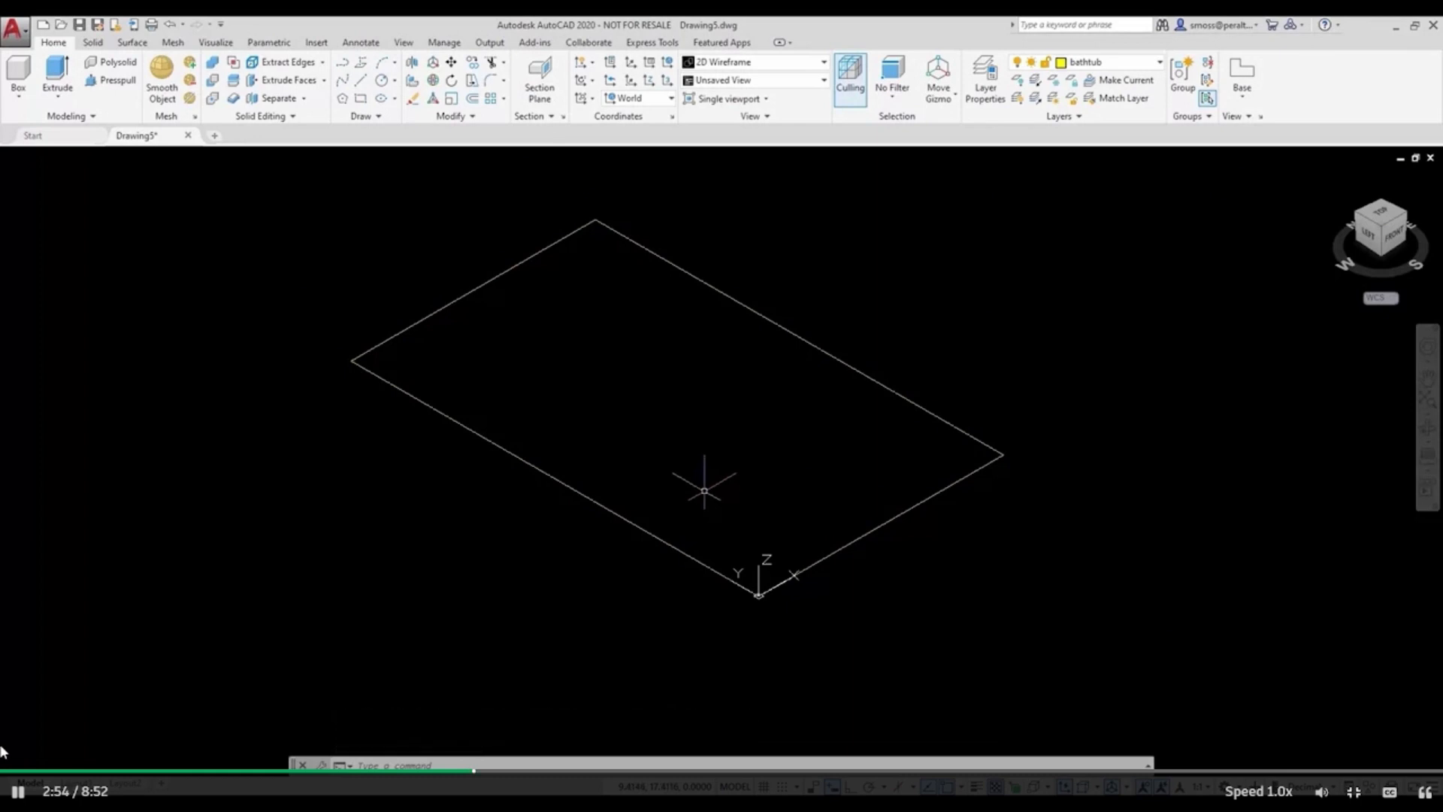
pyautogui.click(57, 96)
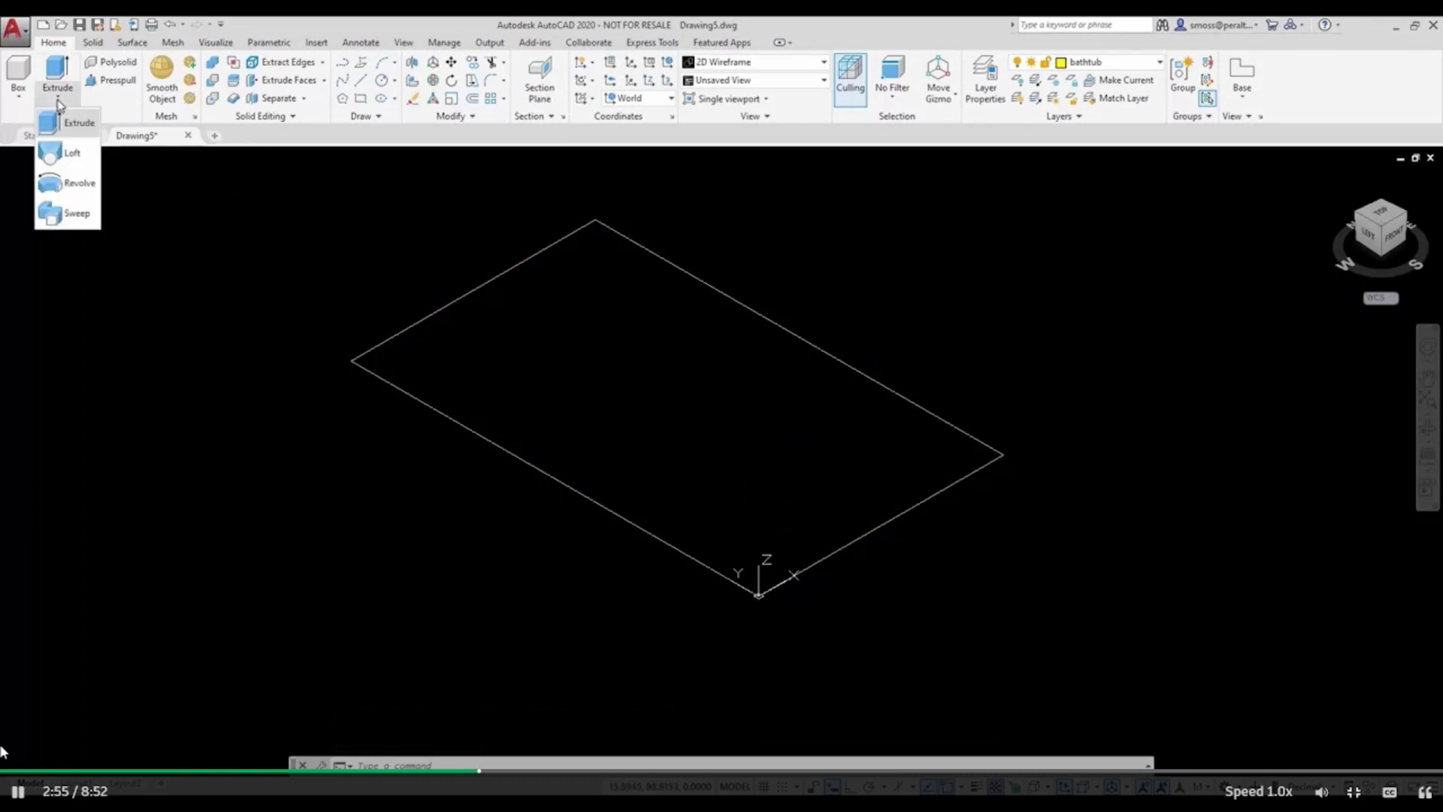
pyautogui.click(64, 125)
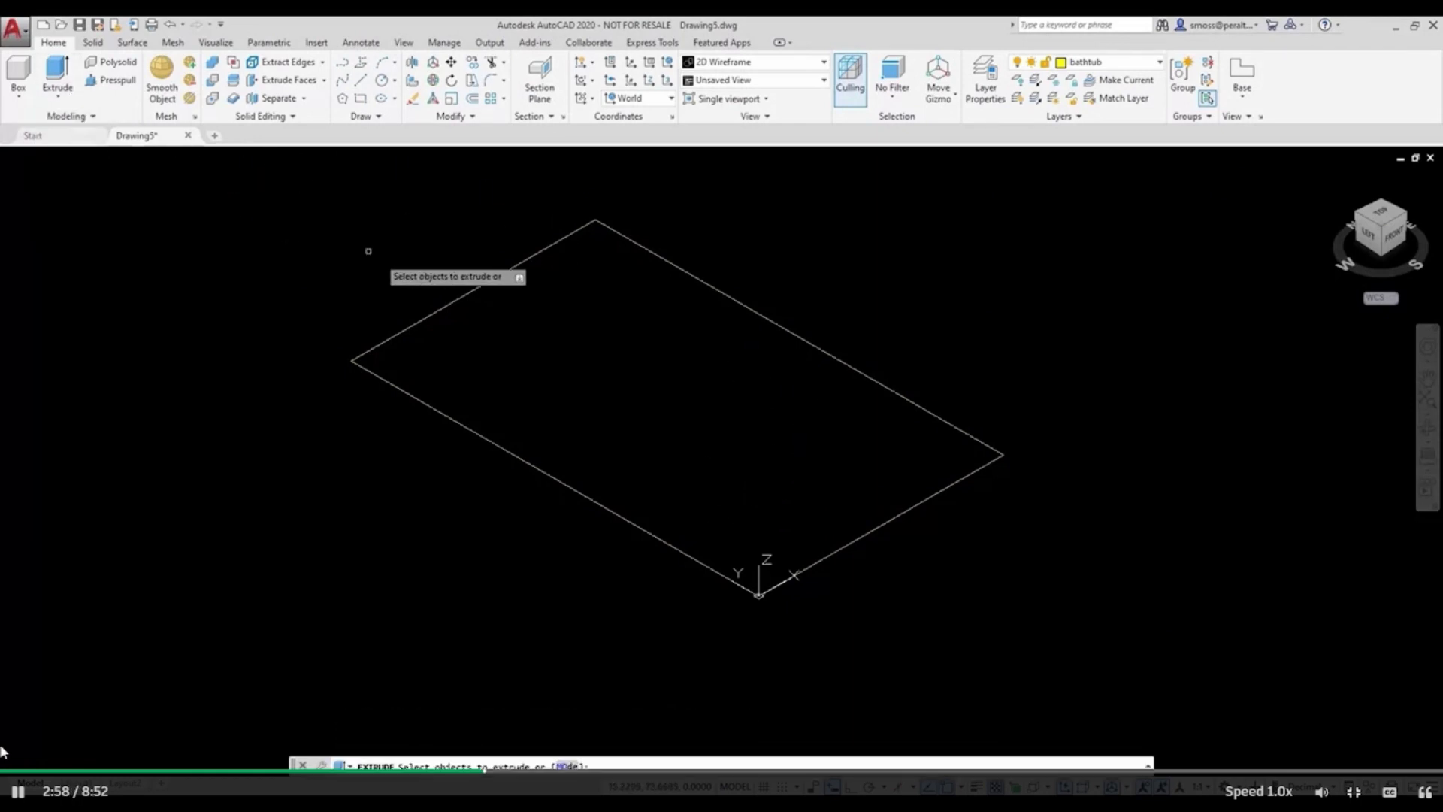
pyautogui.click(423, 326)
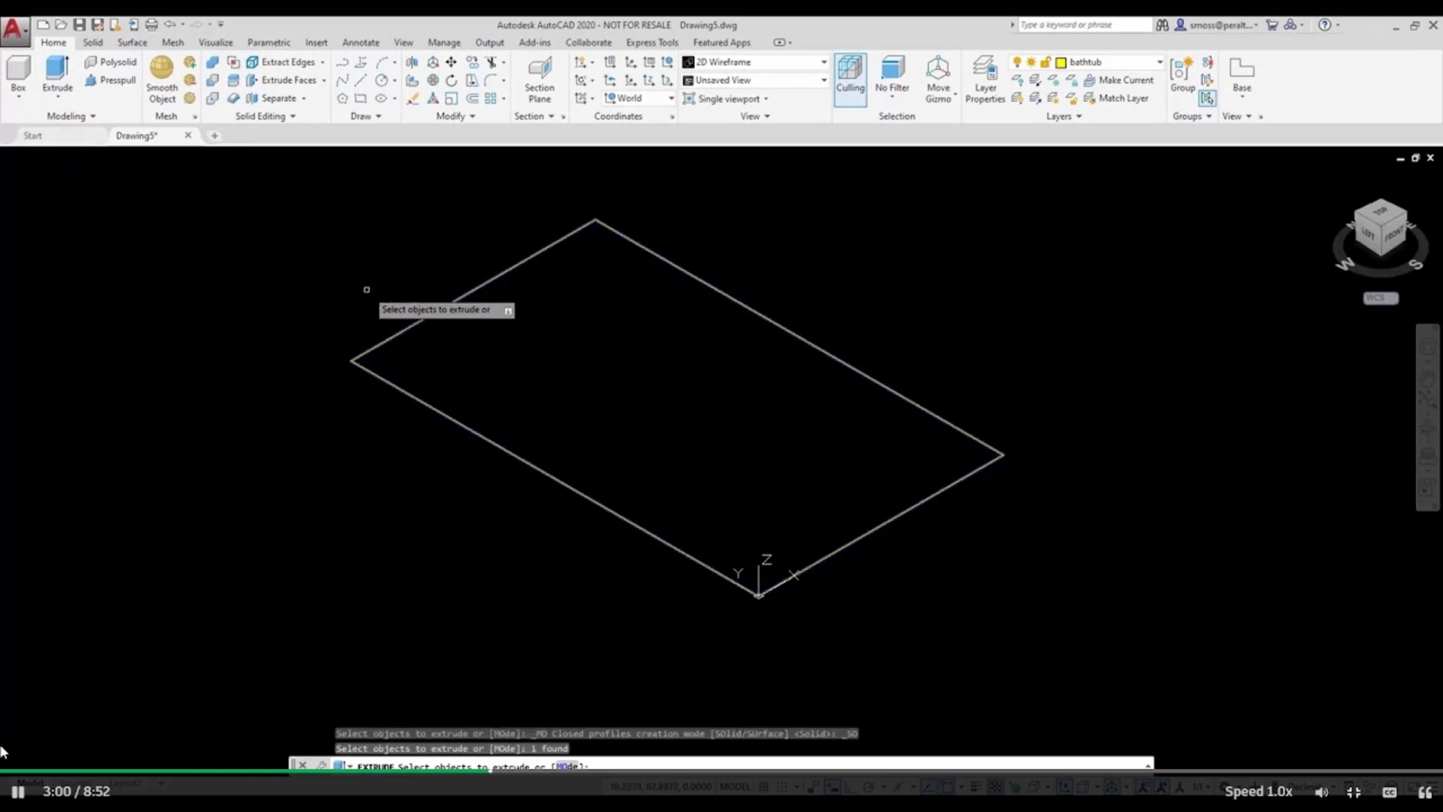
pyautogui.rightClick(367, 289)
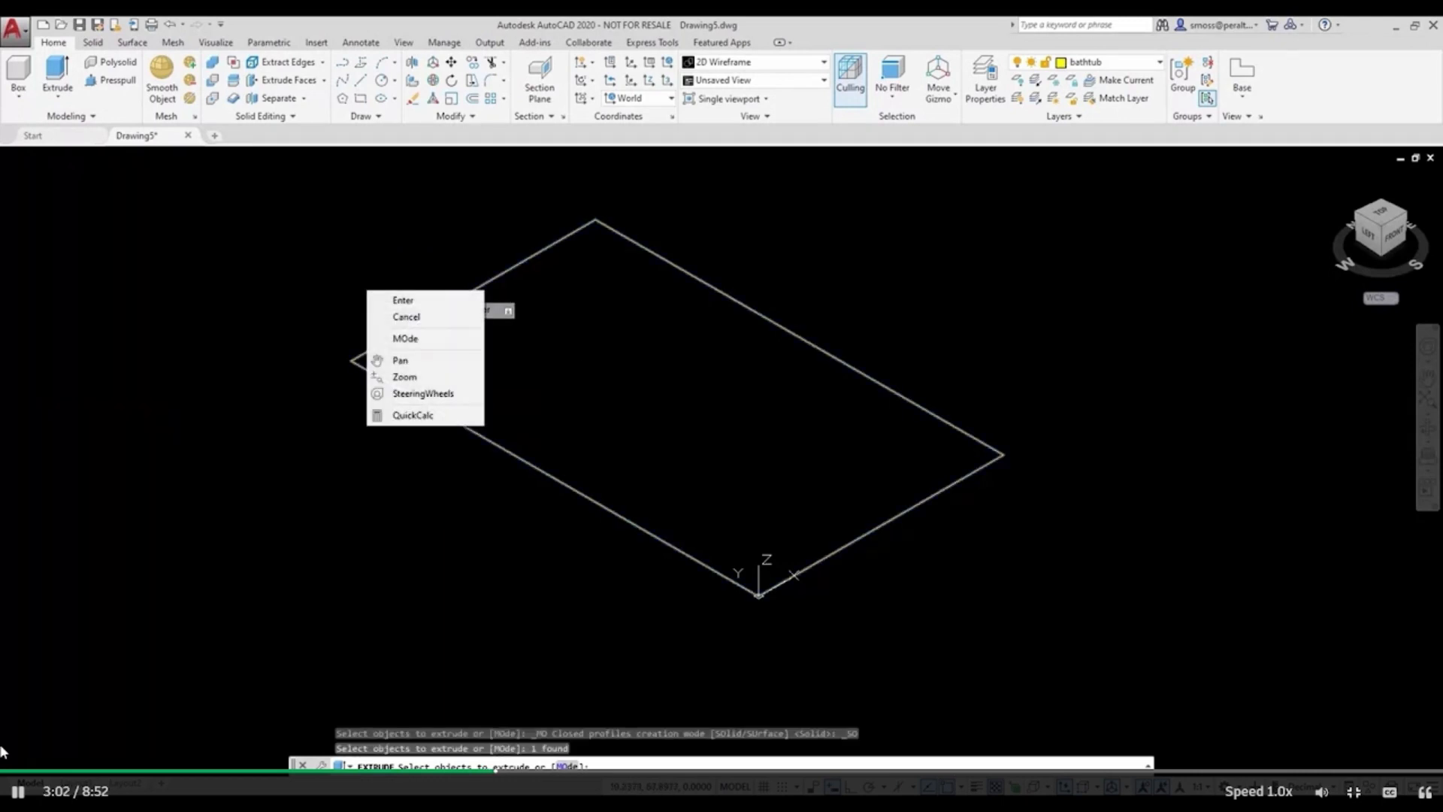
pyautogui.click(399, 301)
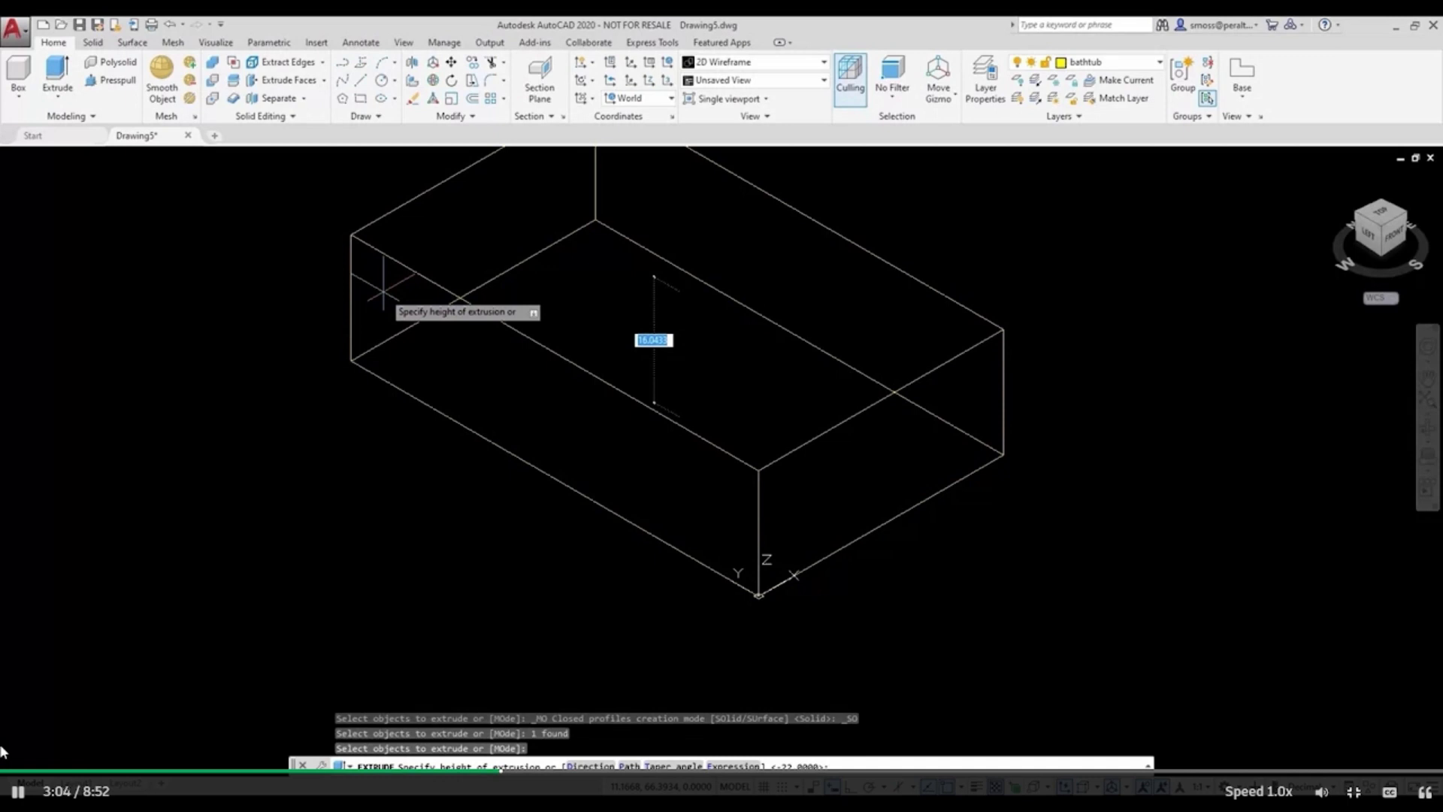
pyautogui.write('24')
pyautogui.press('Return')
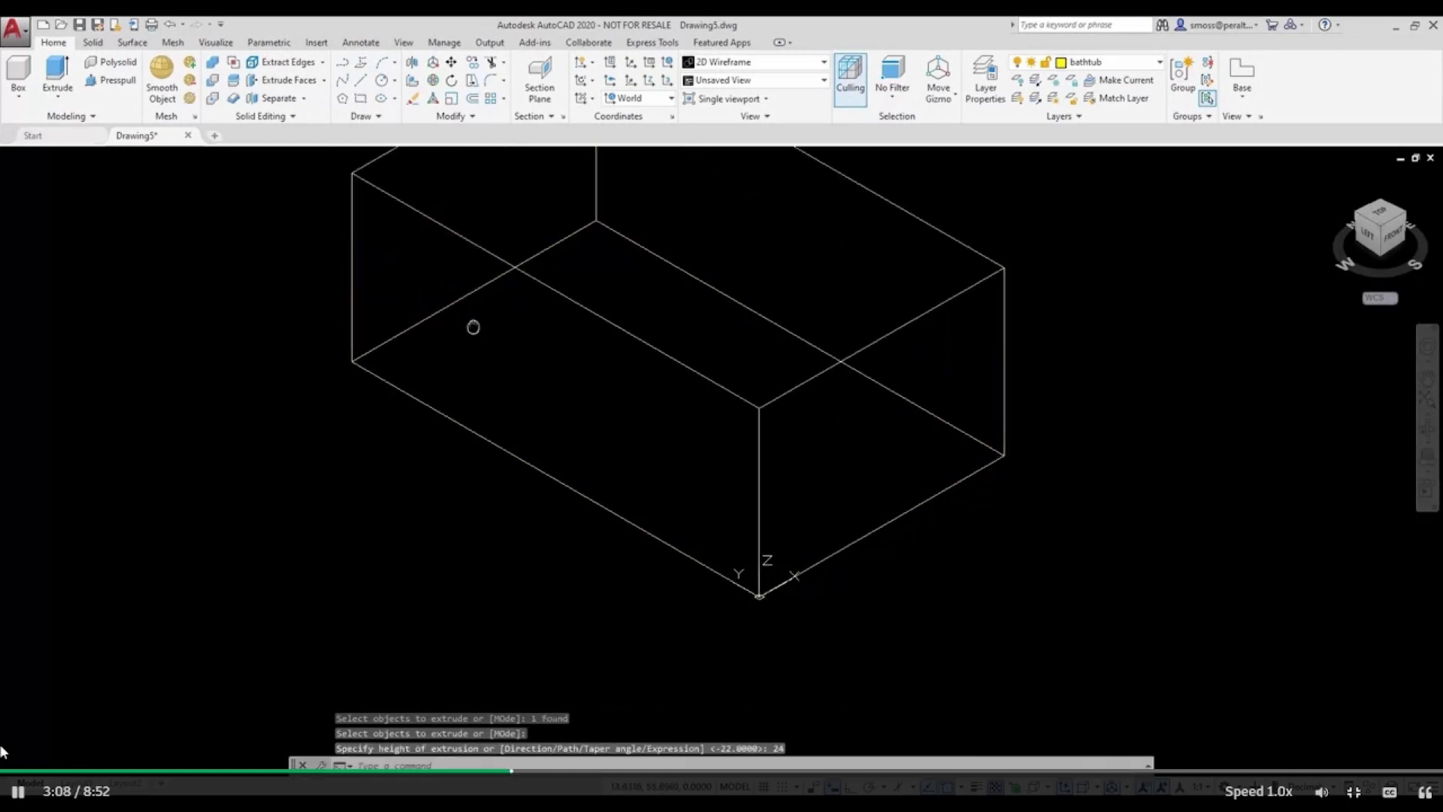
pyautogui.scroll(-2, 512, 408)
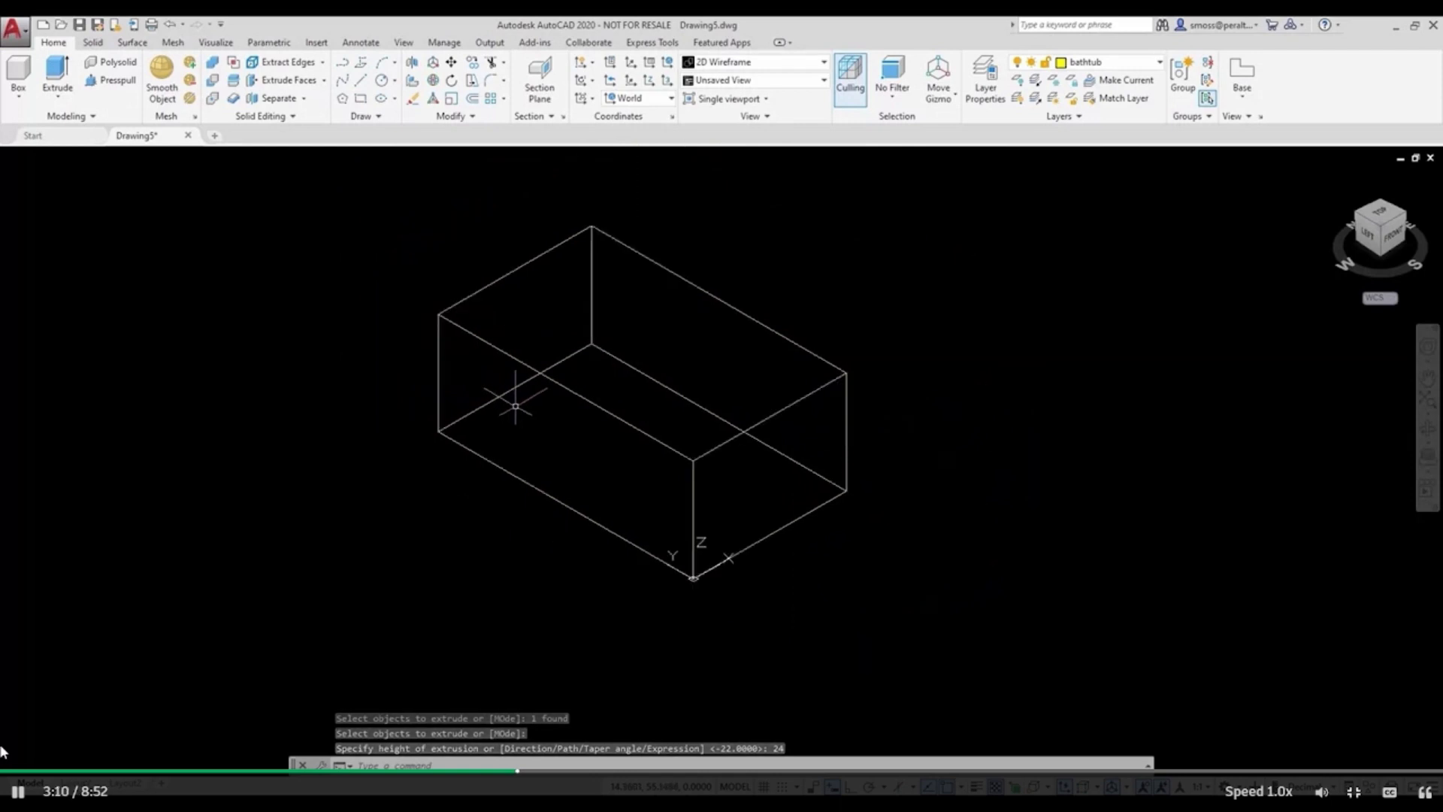
# - Examine the available UCS commands for icon display, rotation about an axis, and alignment to a view, object or face
pyautogui.click(593, 103)
pyautogui.click(592, 85)
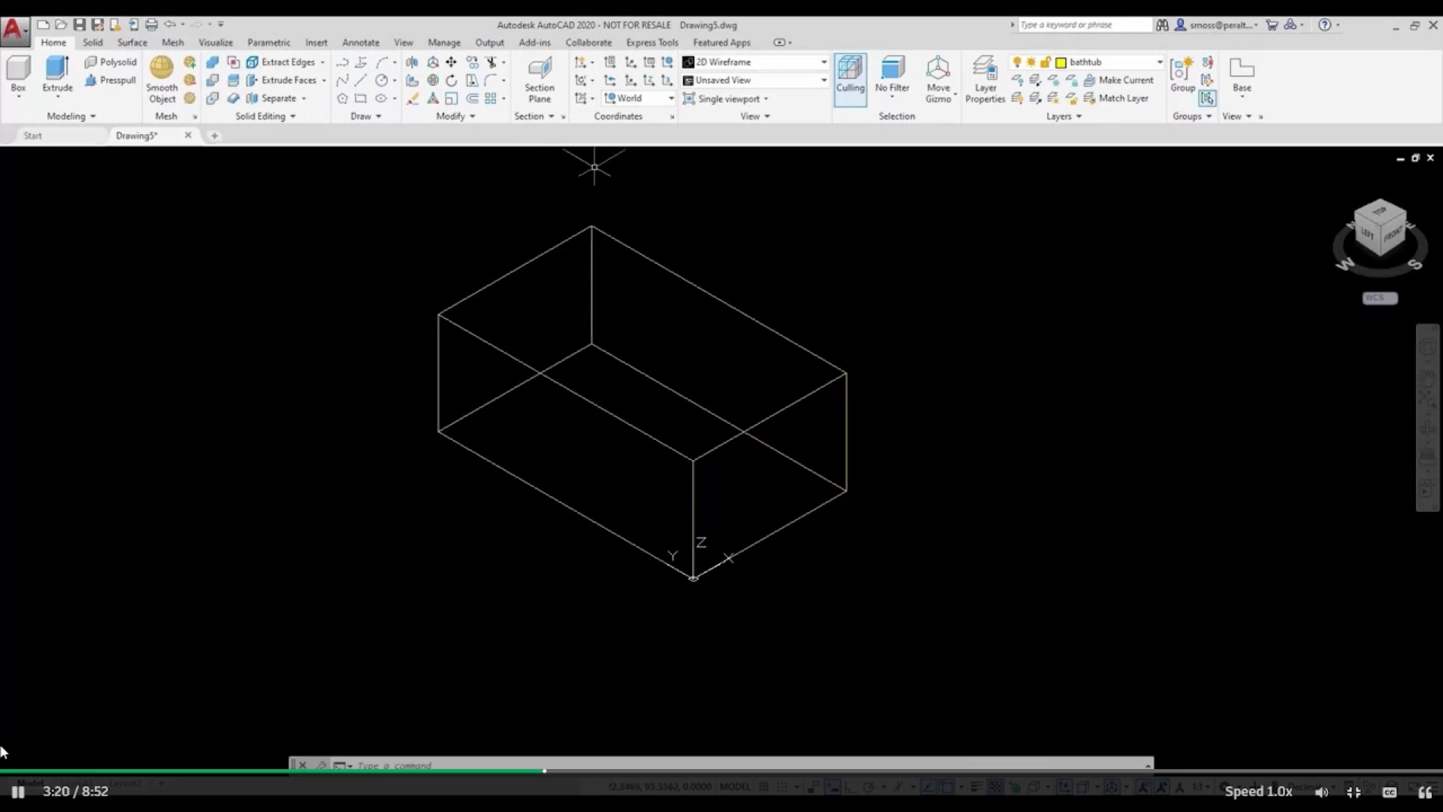
pyautogui.click(593, 81)
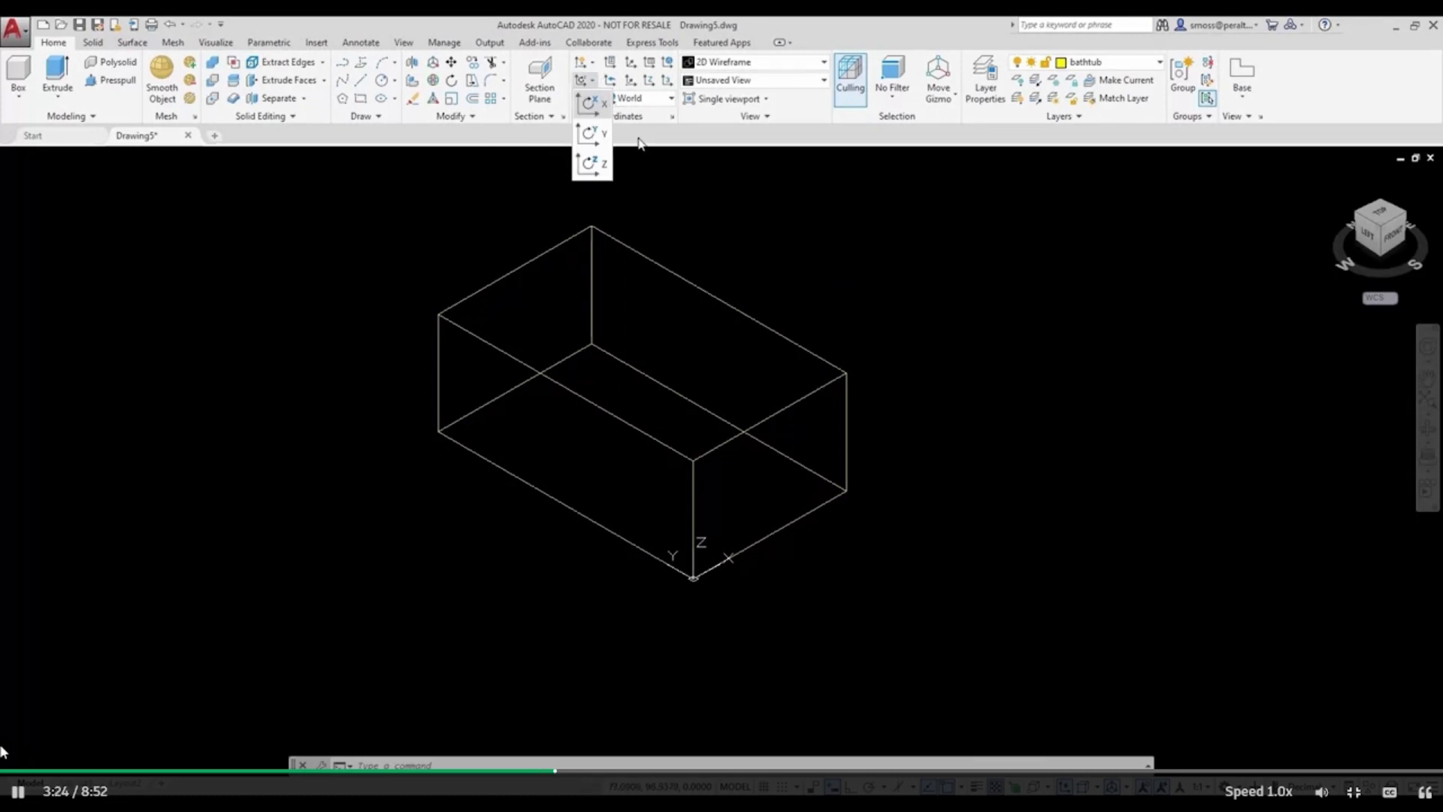
pyautogui.click(593, 99)
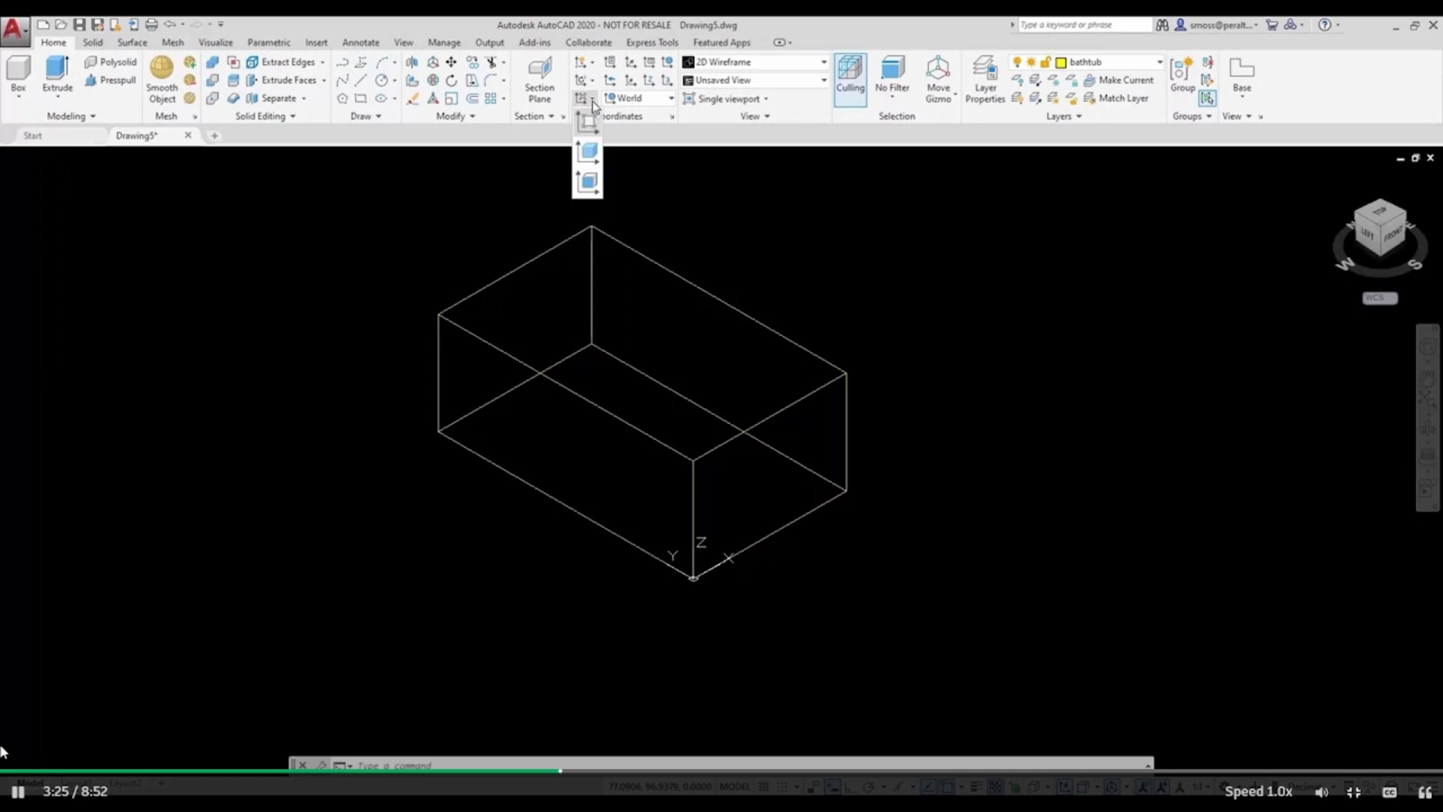
pyautogui.click(643, 136)
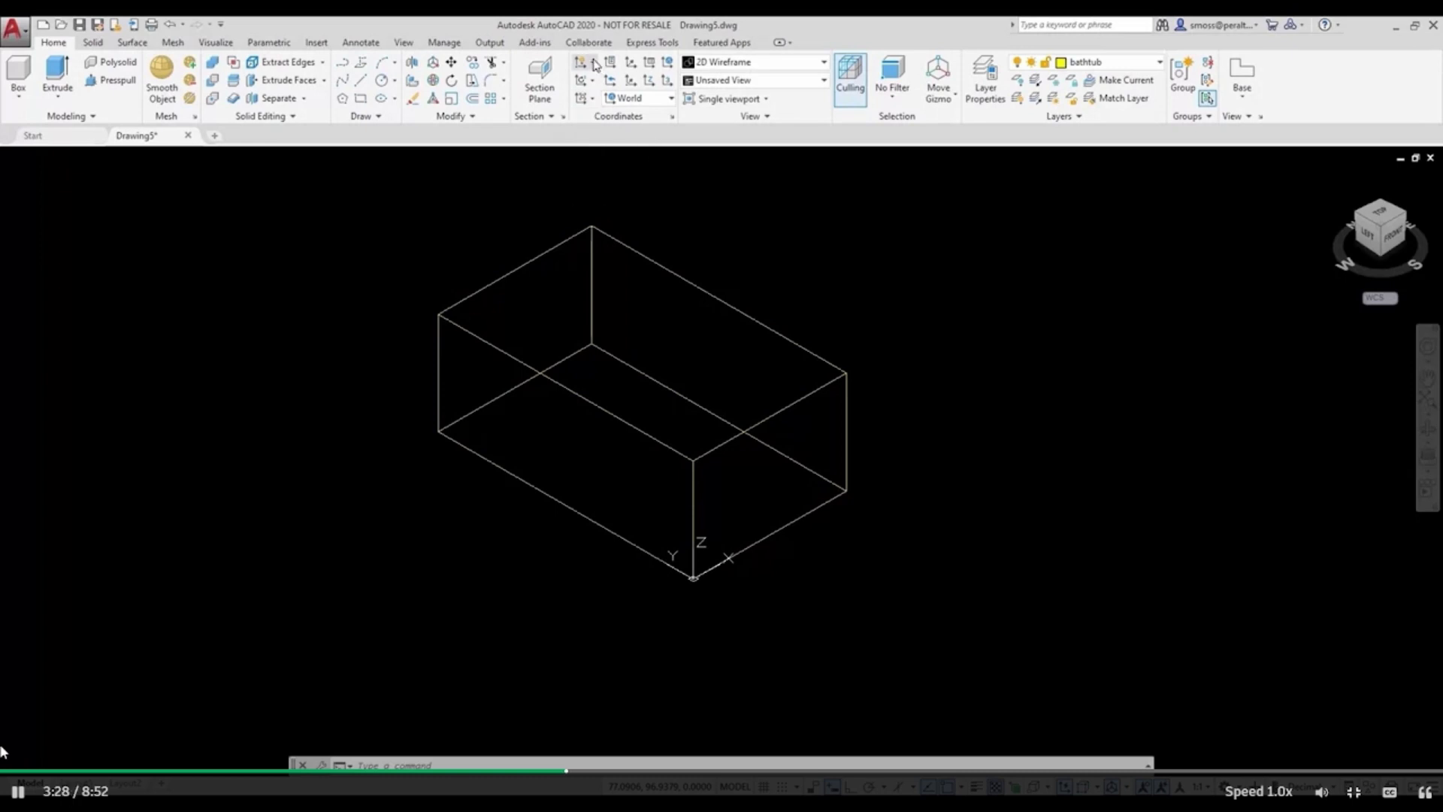
pyautogui.click(594, 65)
pyautogui.click(723, 138)
pyautogui.click(594, 99)
# - Set the UCS to the preset Top orientation
pyautogui.click(662, 104)
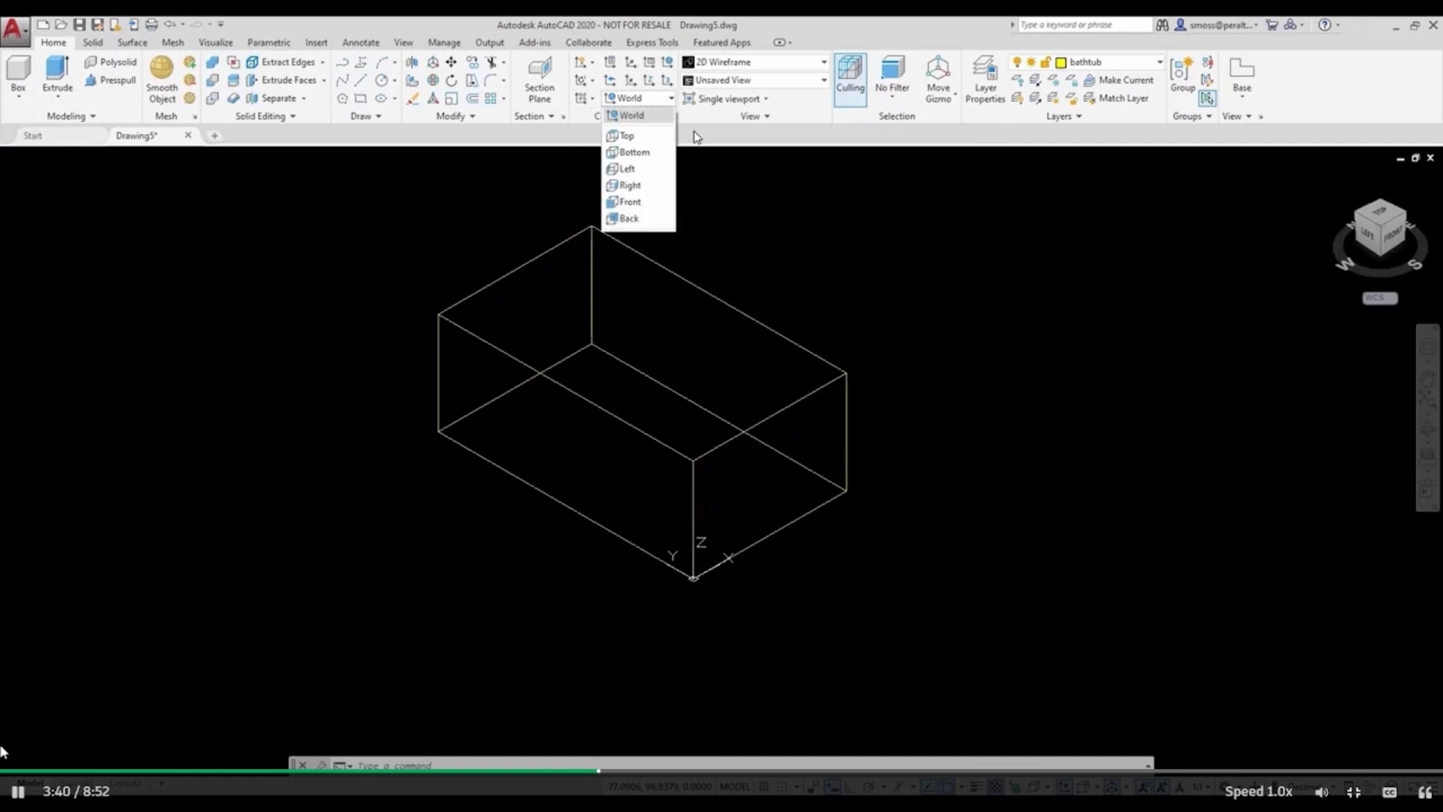
pyautogui.click(629, 136)
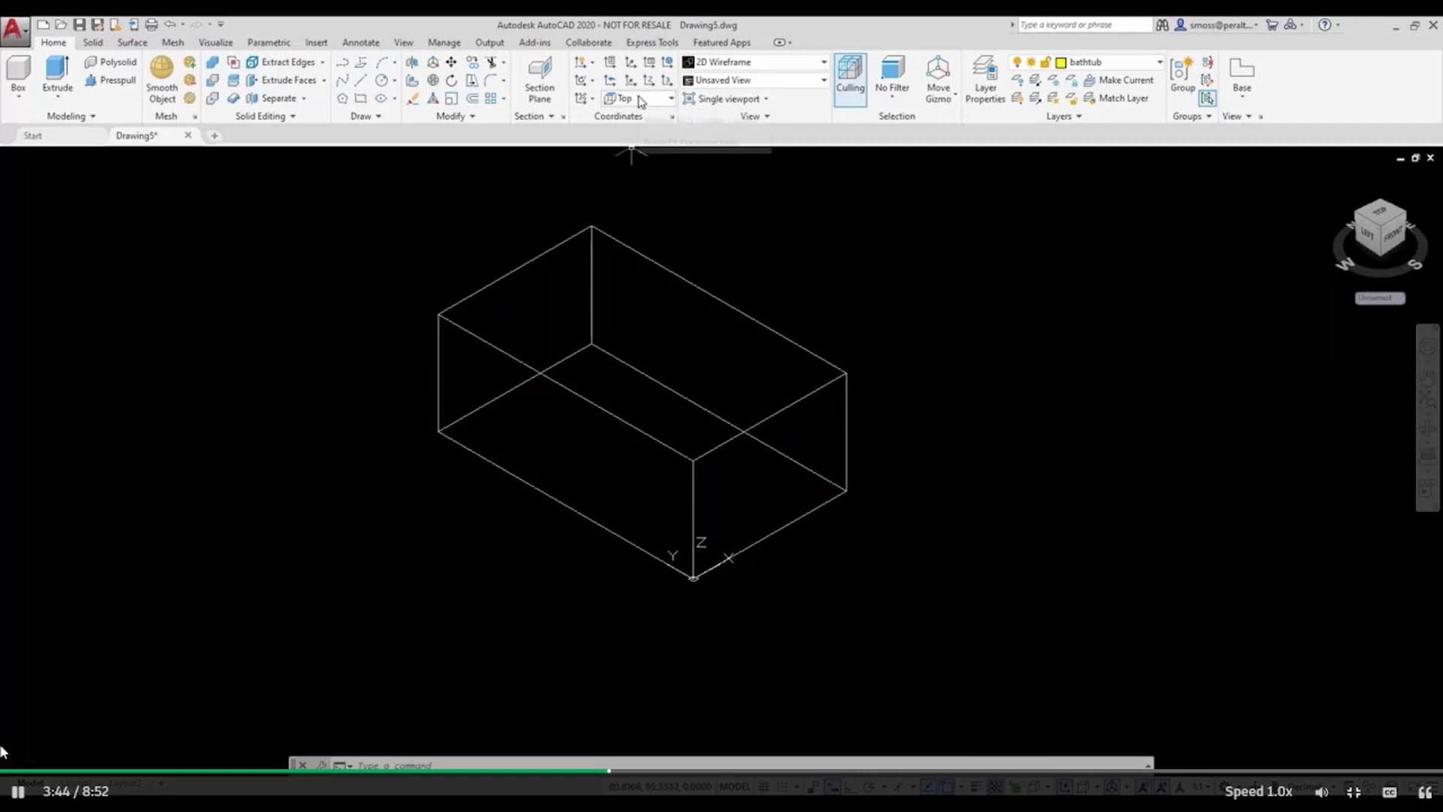
pyautogui.click(640, 100)
pyautogui.click(641, 105)
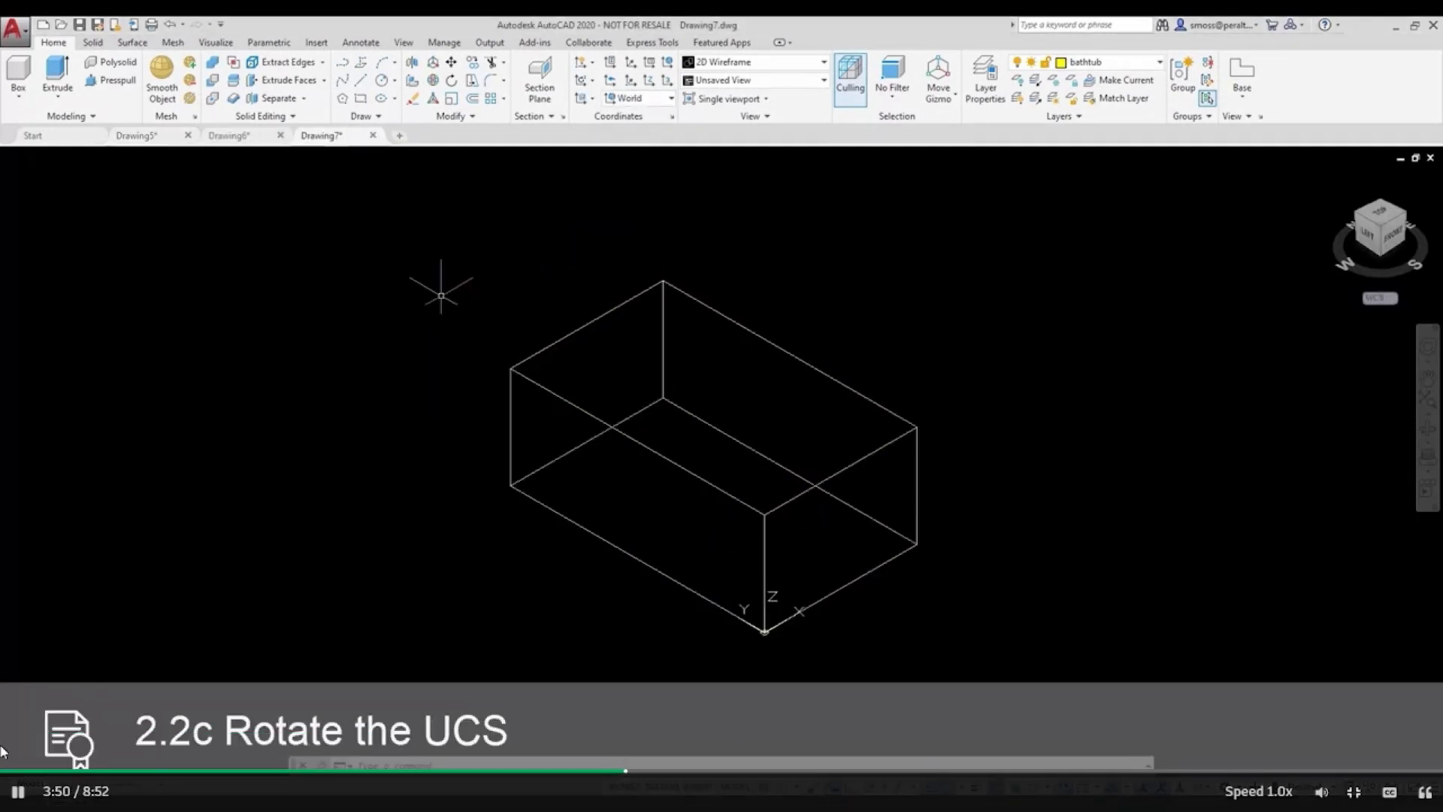
# - In Drawing7, align the UCS to the box object, with its origin at the rear upper corner and X along the long top edge
pyautogui.click(593, 97)
pyautogui.click(589, 152)
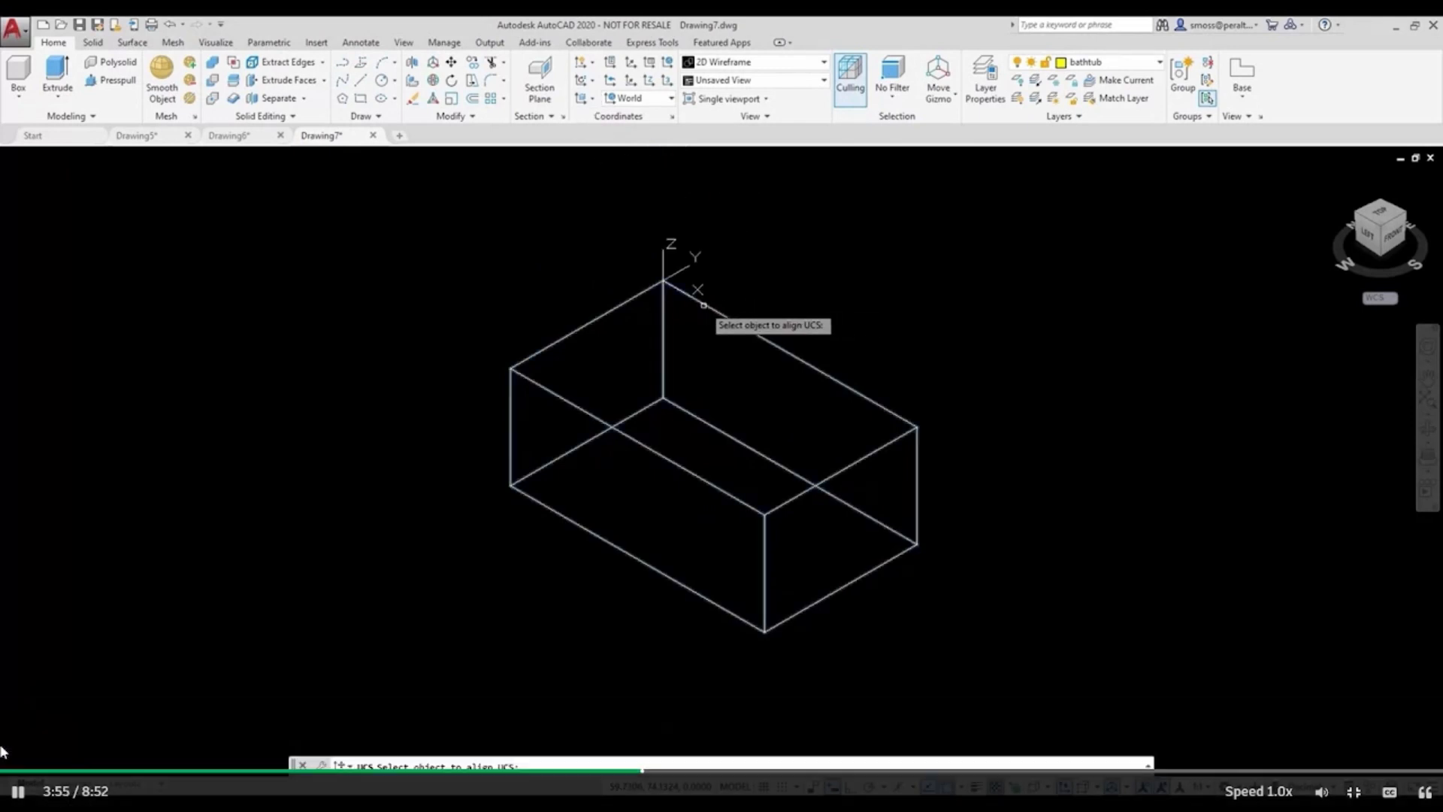
pyautogui.click(704, 305)
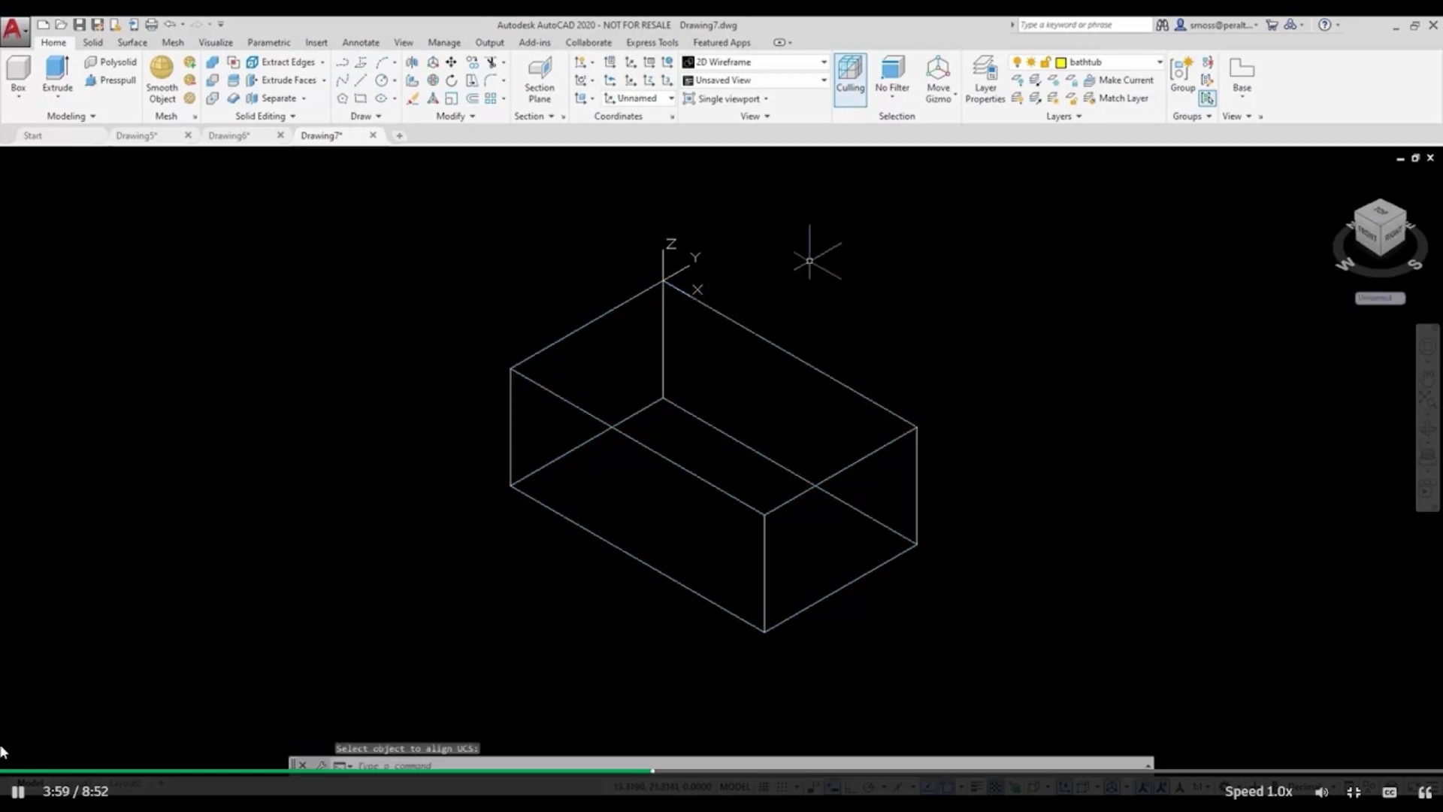
# - Rotate the UCS 270 degrees about the Z axis so that X runs along the box's short top edge
pyautogui.click(590, 80)
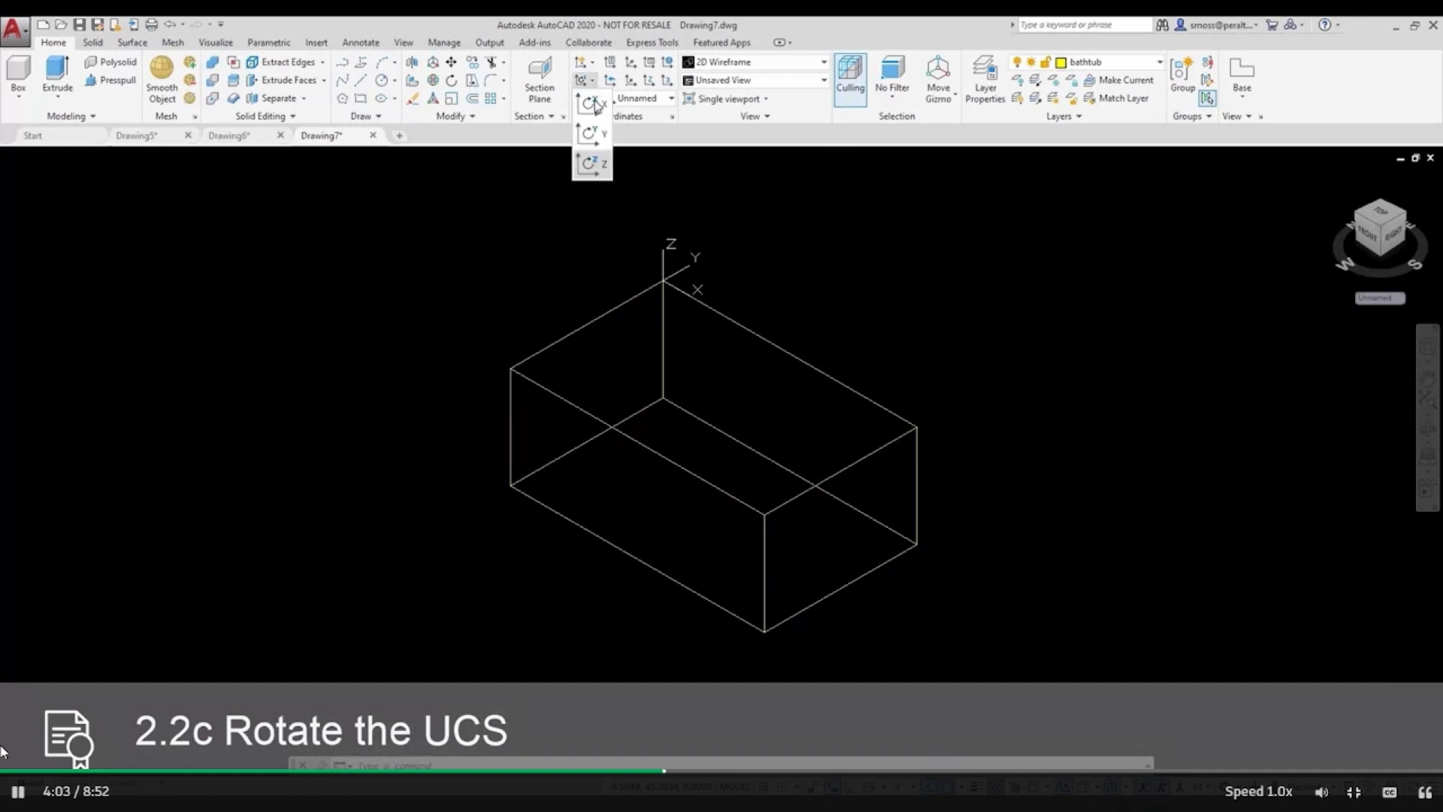
pyautogui.click(591, 167)
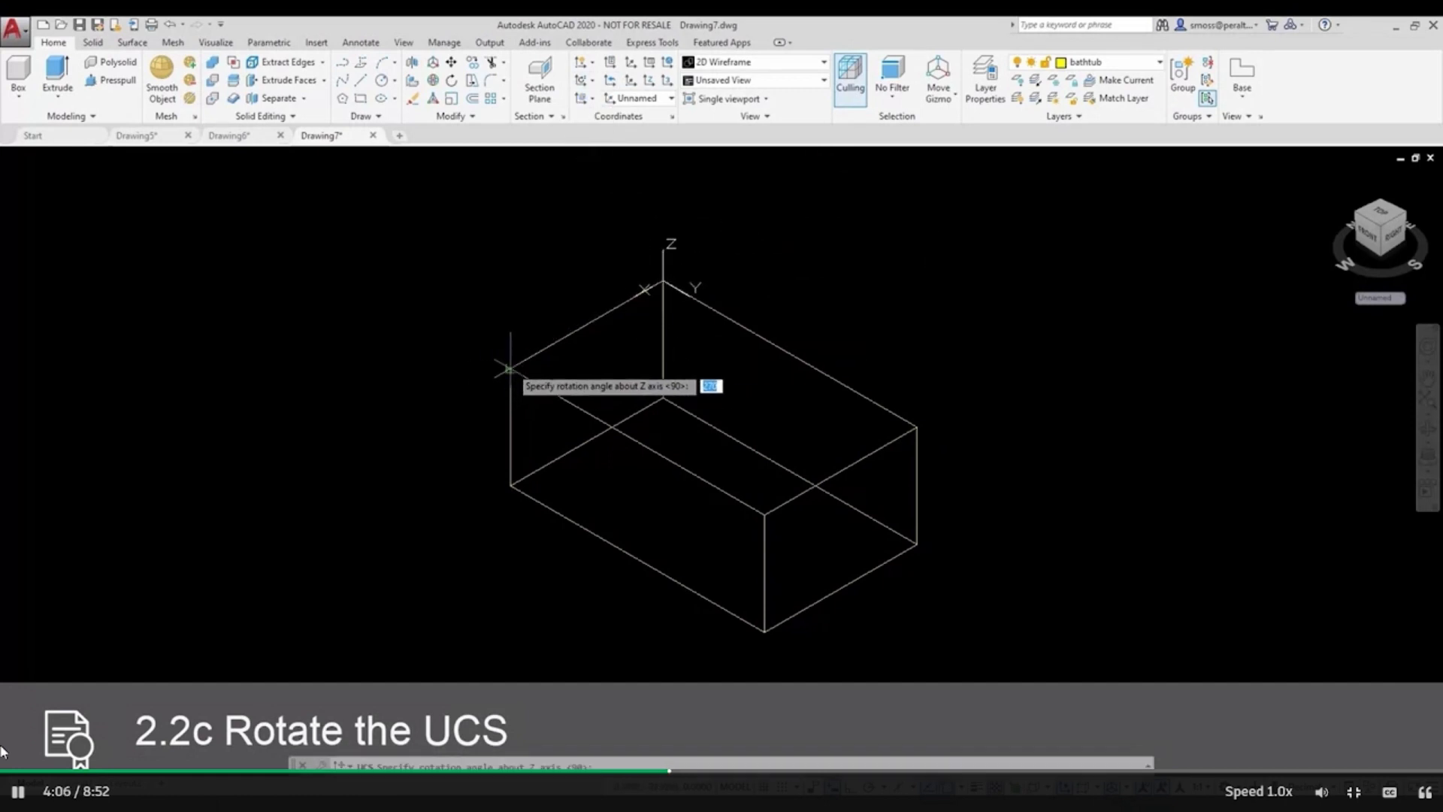
pyautogui.press('Return')
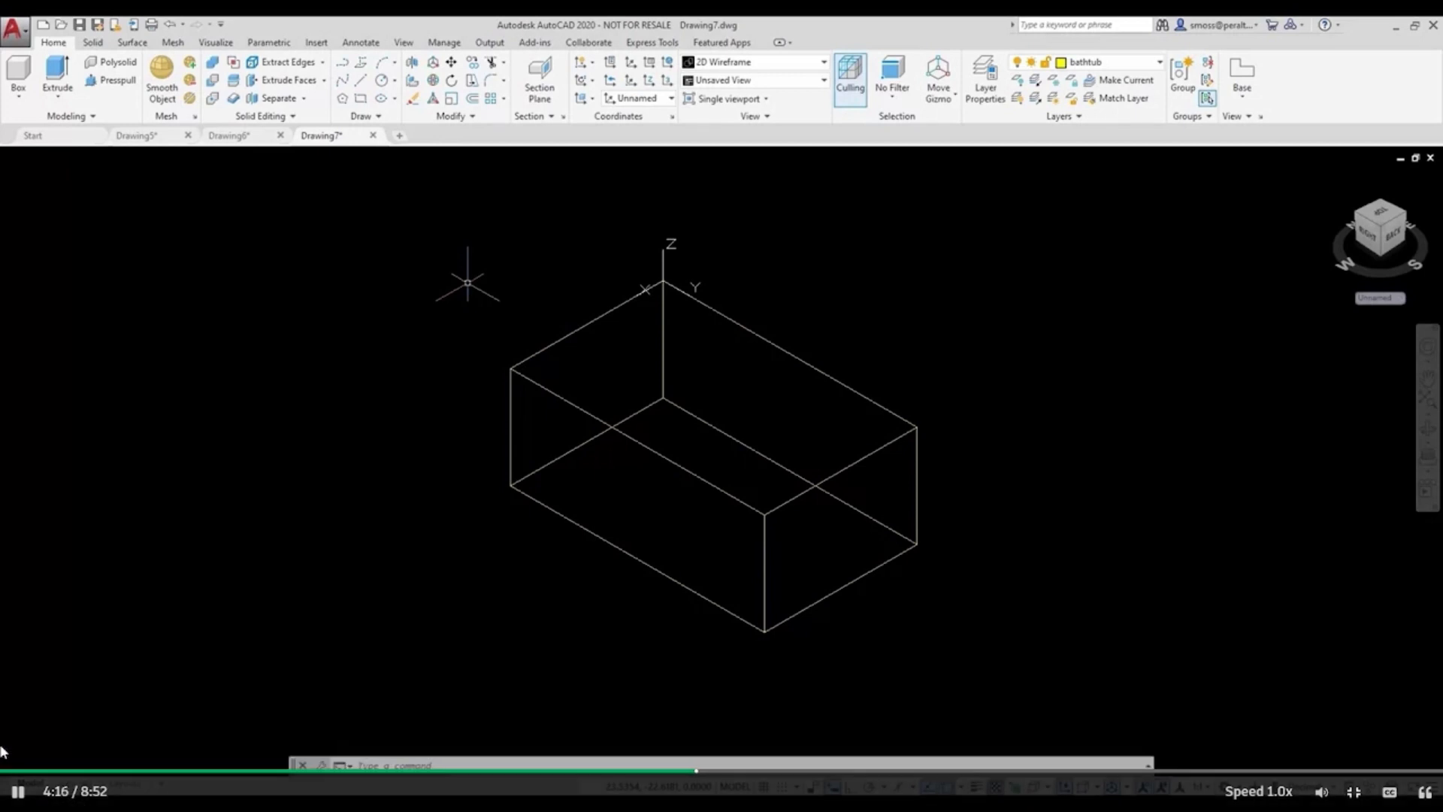
# - Save the current unnamed UCS under the name Top of Bathtub
pyautogui.click(671, 118)
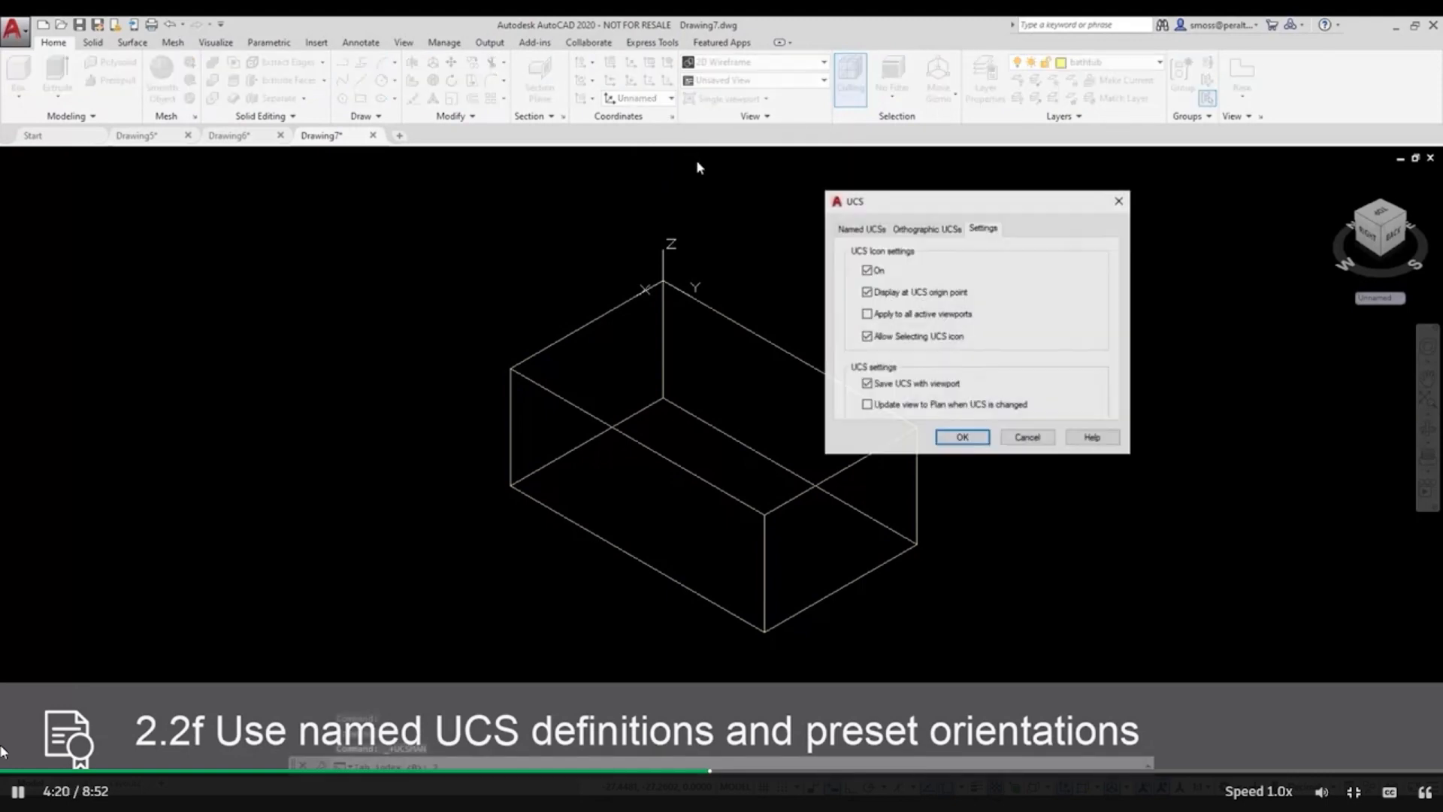
pyautogui.click(863, 233)
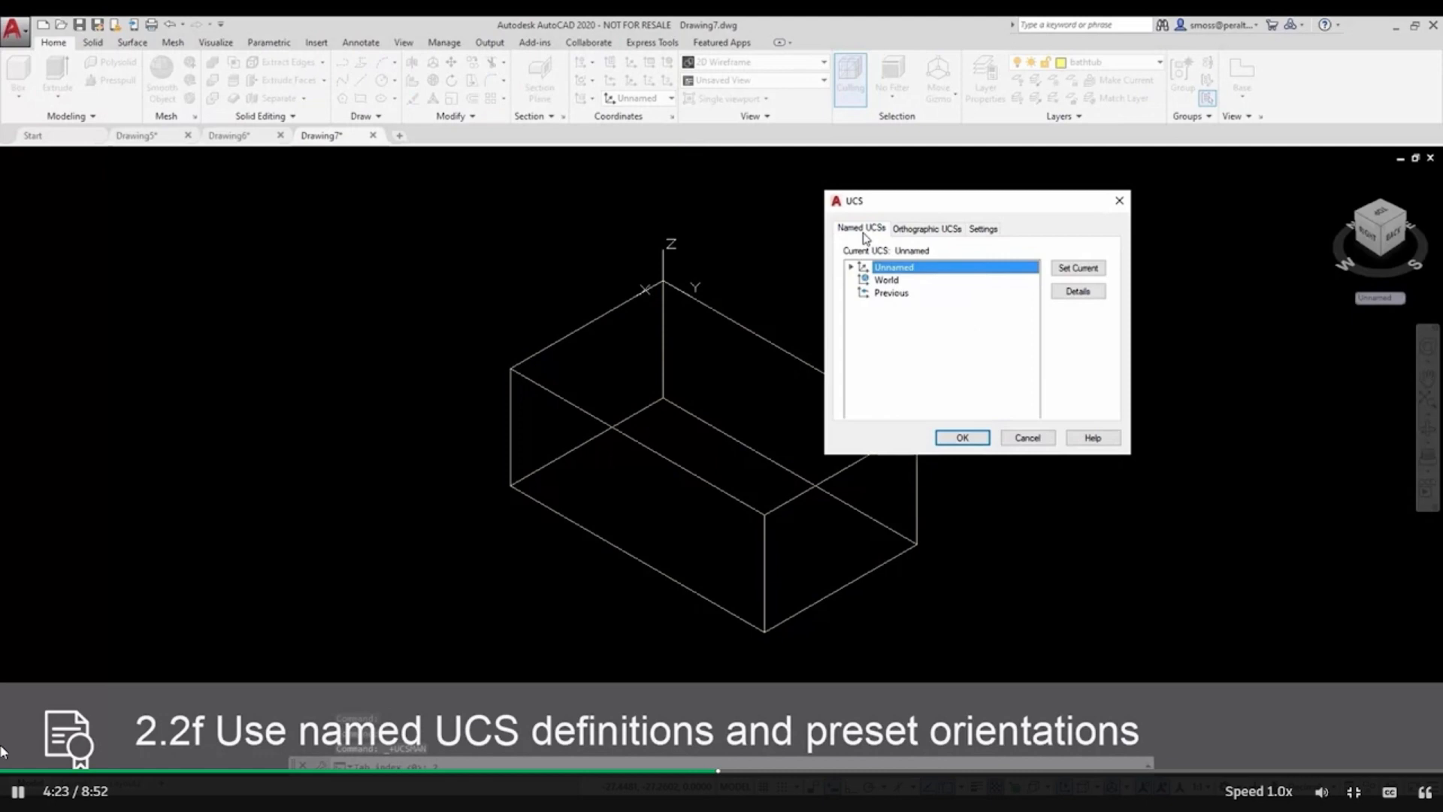
pyautogui.click(912, 272)
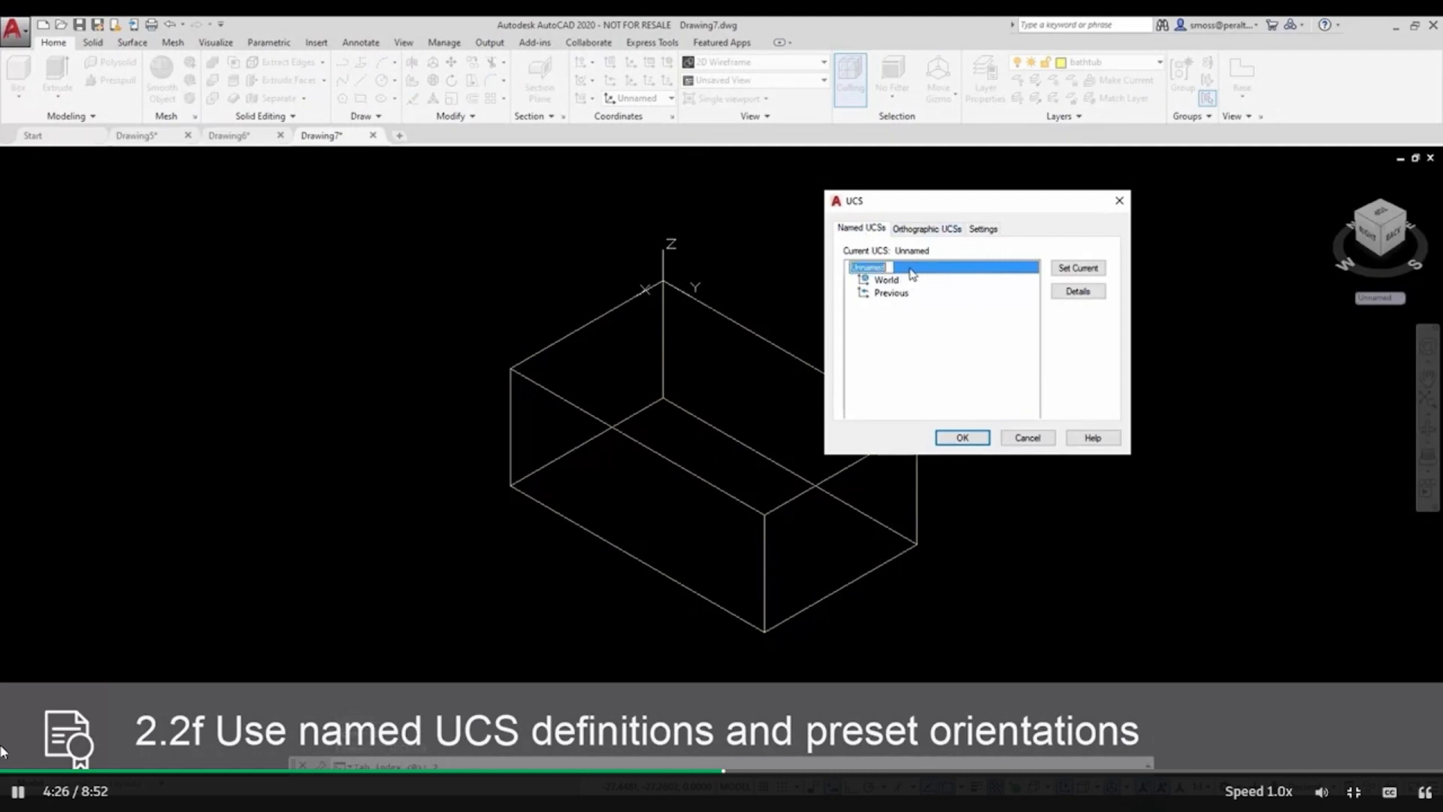
pyautogui.write('Top of Bathtub')
pyautogui.write('b')
pyautogui.click(950, 317)
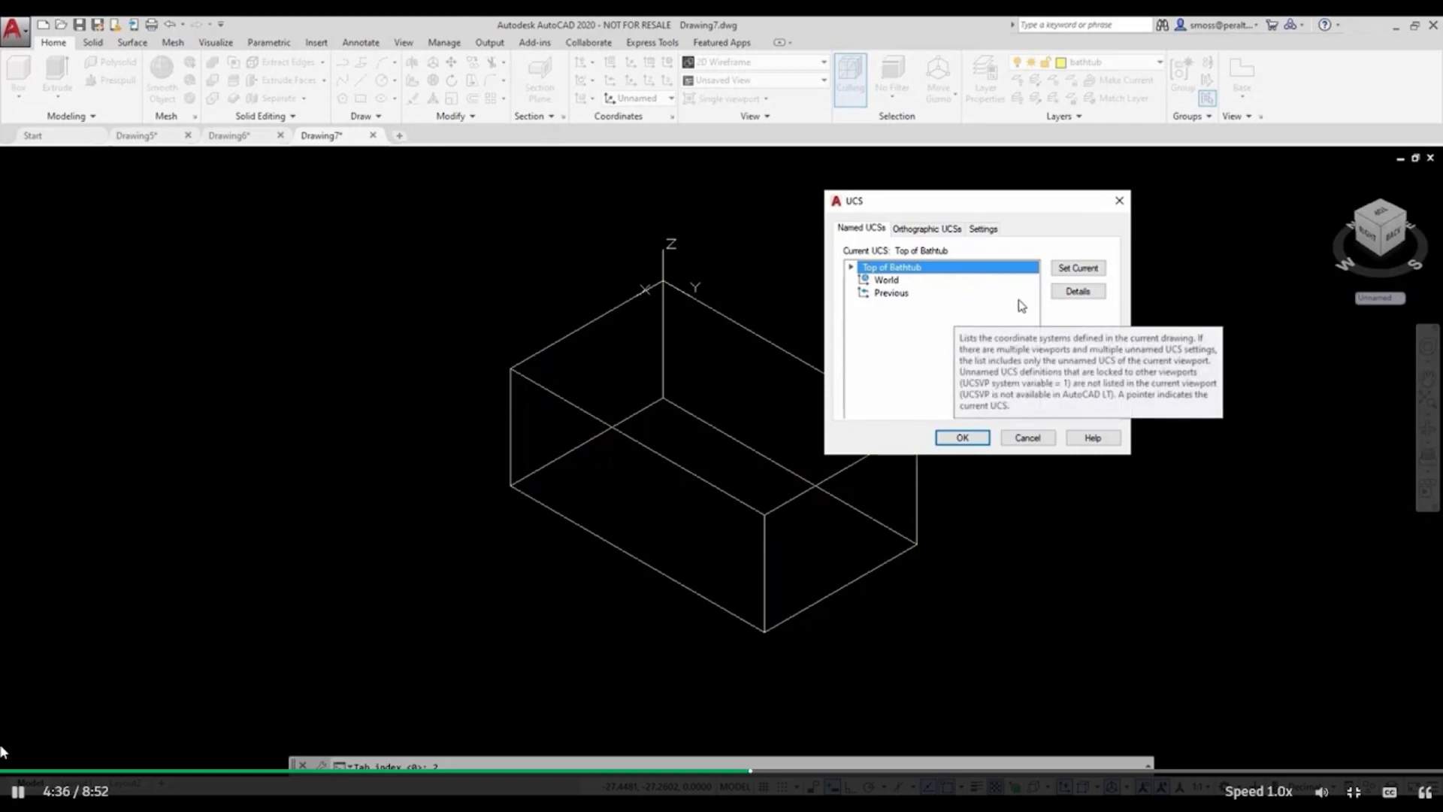
pyautogui.click(962, 438)
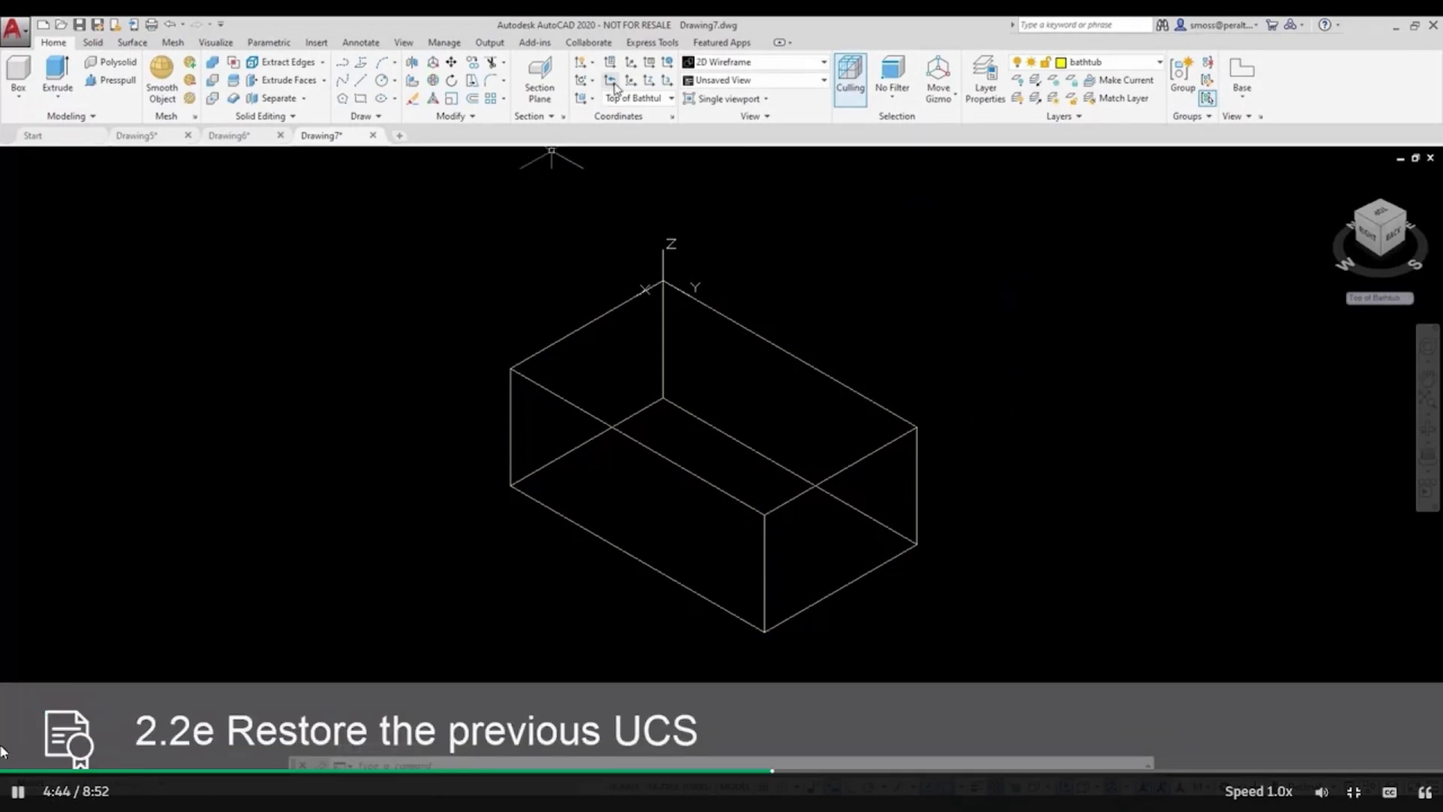
# - Step back through the previous UCSs to World, and make the named UCS Top of Bathtub current again
pyautogui.click(611, 86)
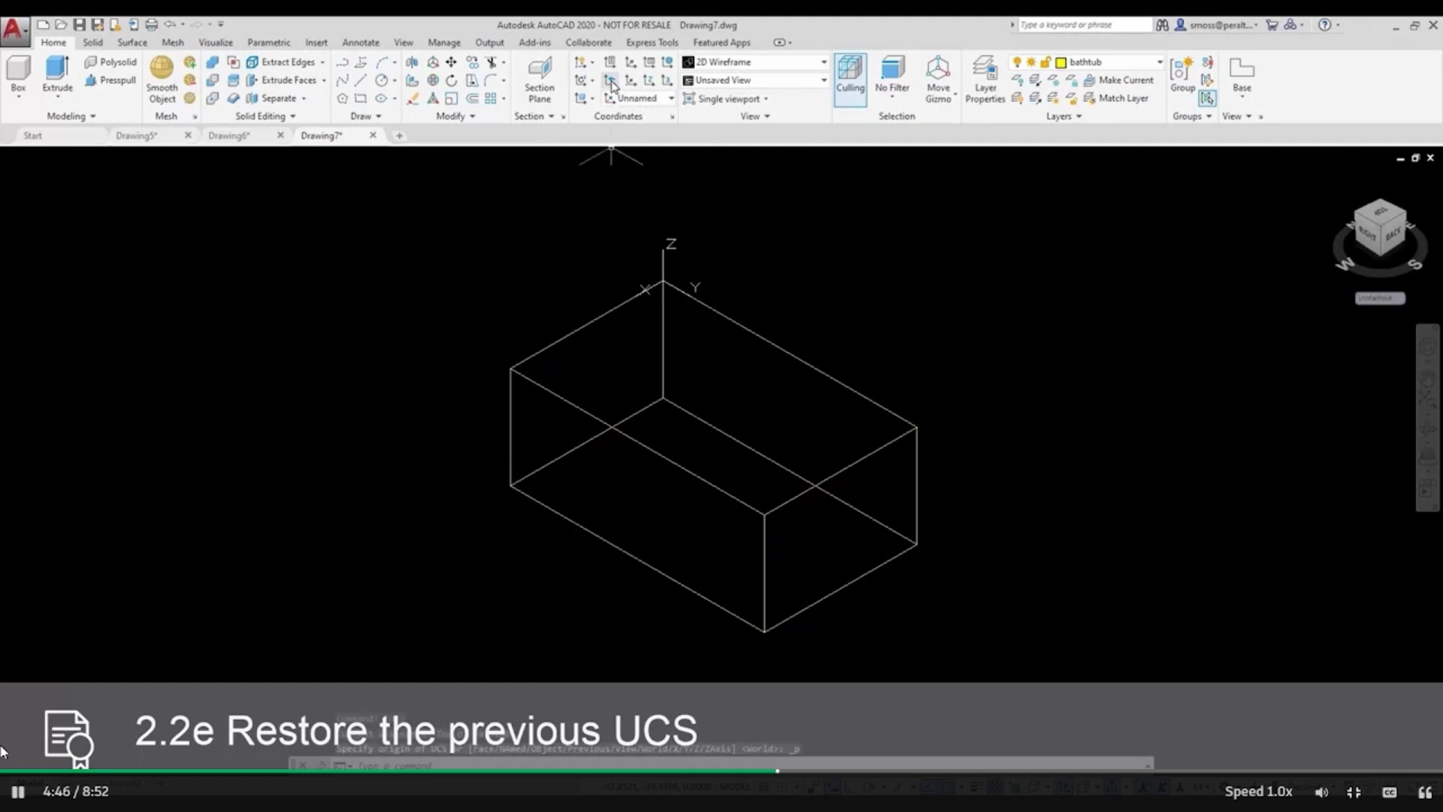
pyautogui.click(611, 85)
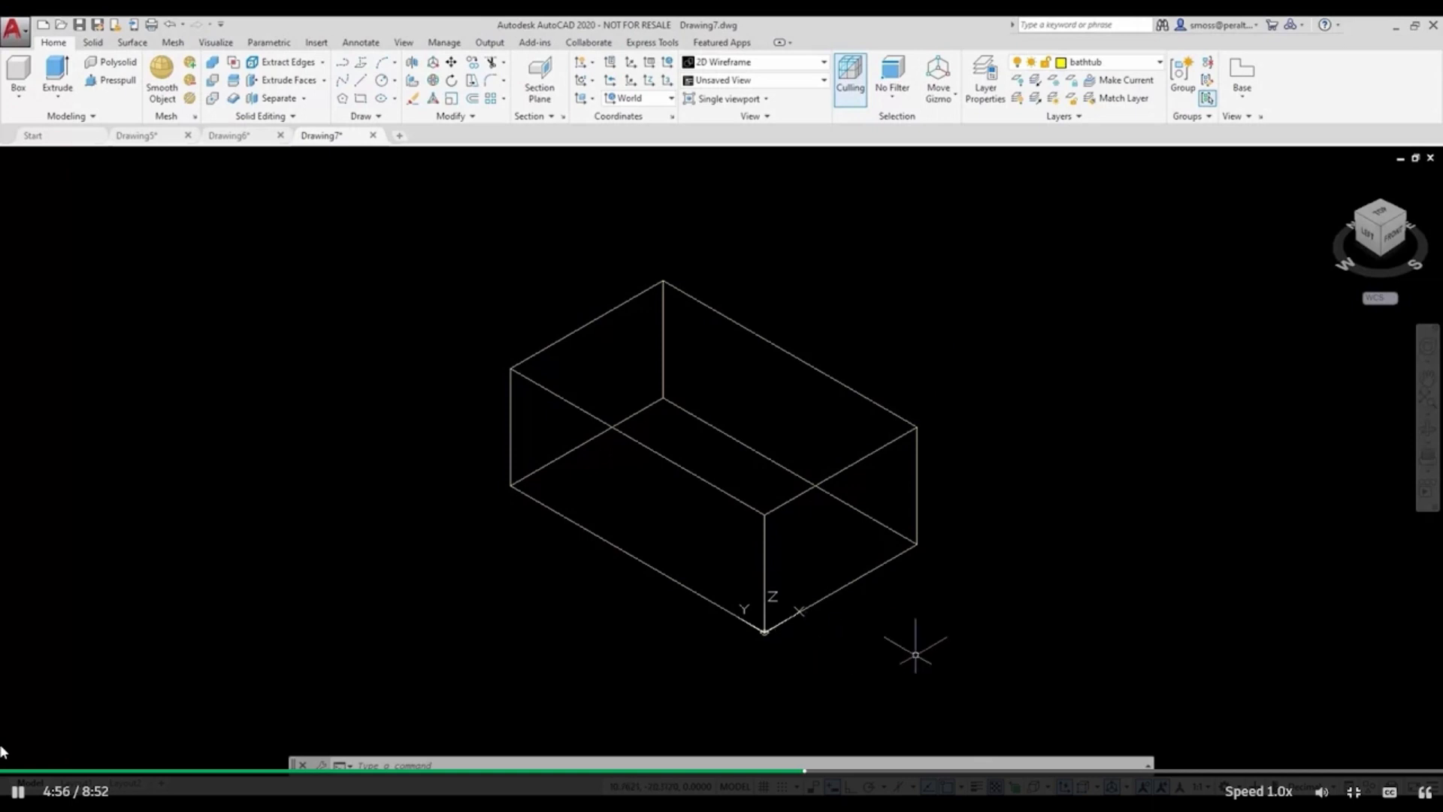
pyautogui.click(671, 100)
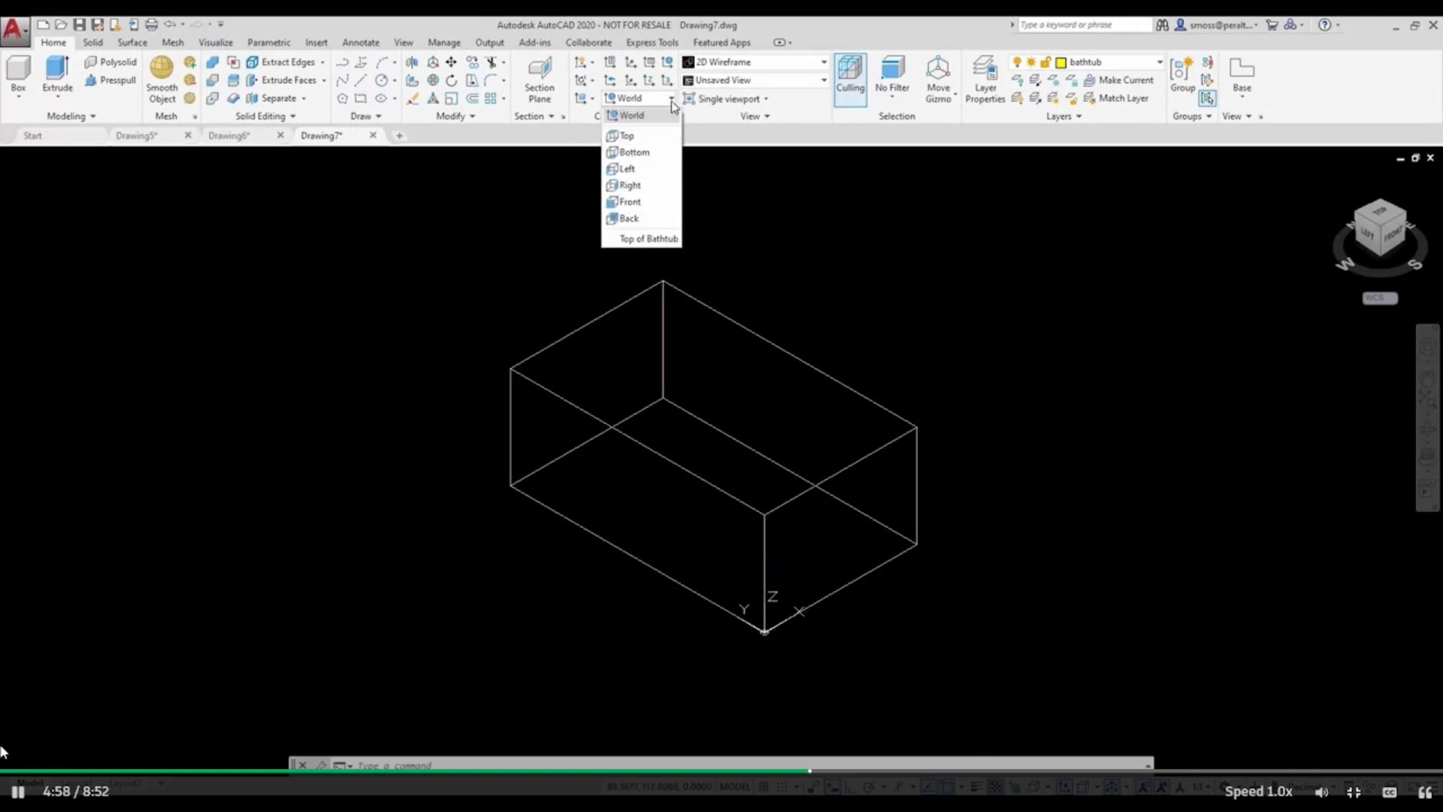
pyautogui.click(645, 238)
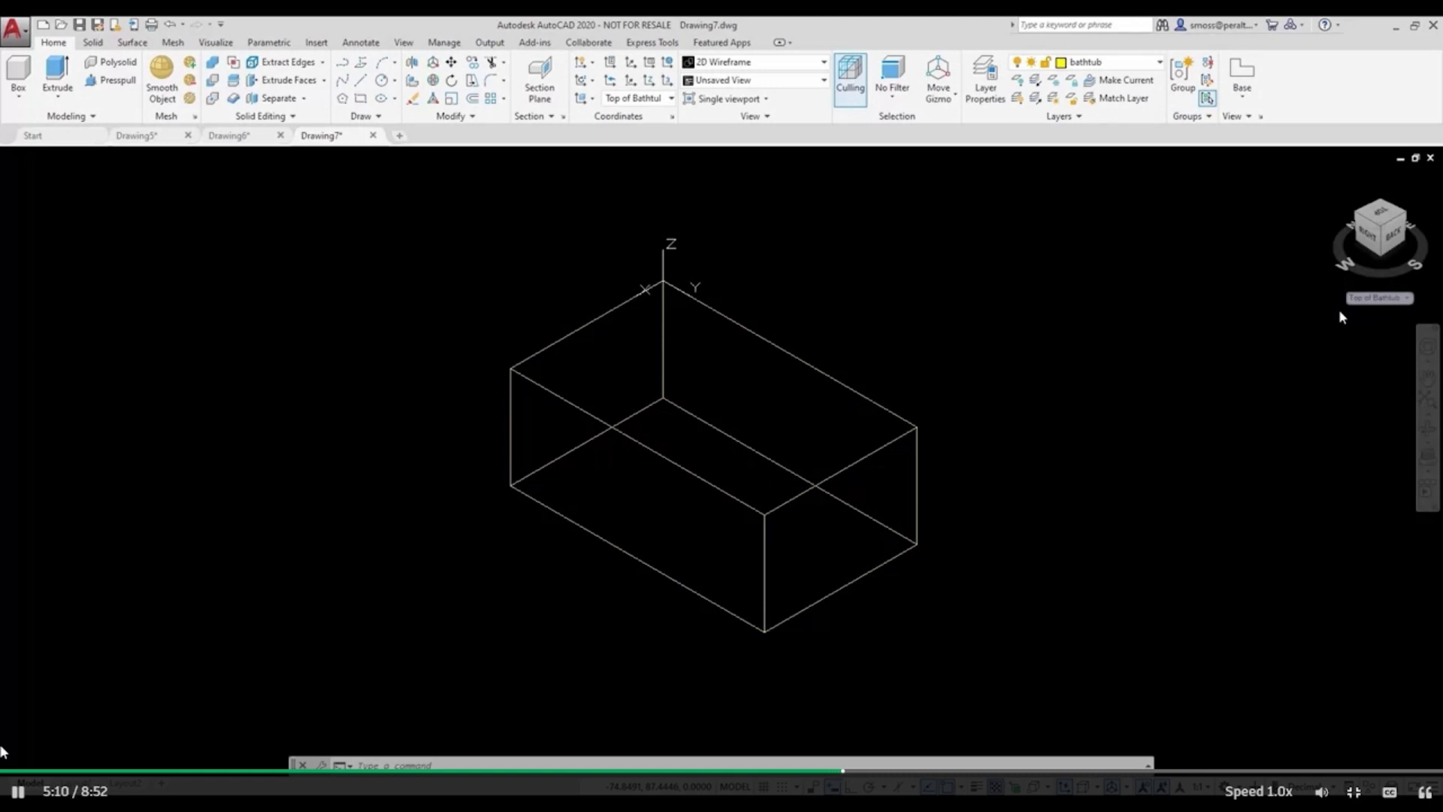
# - Restore the UCS to the World Coordinate System and switch back to the saved Top of Bathtub UCS
pyautogui.click(1406, 298)
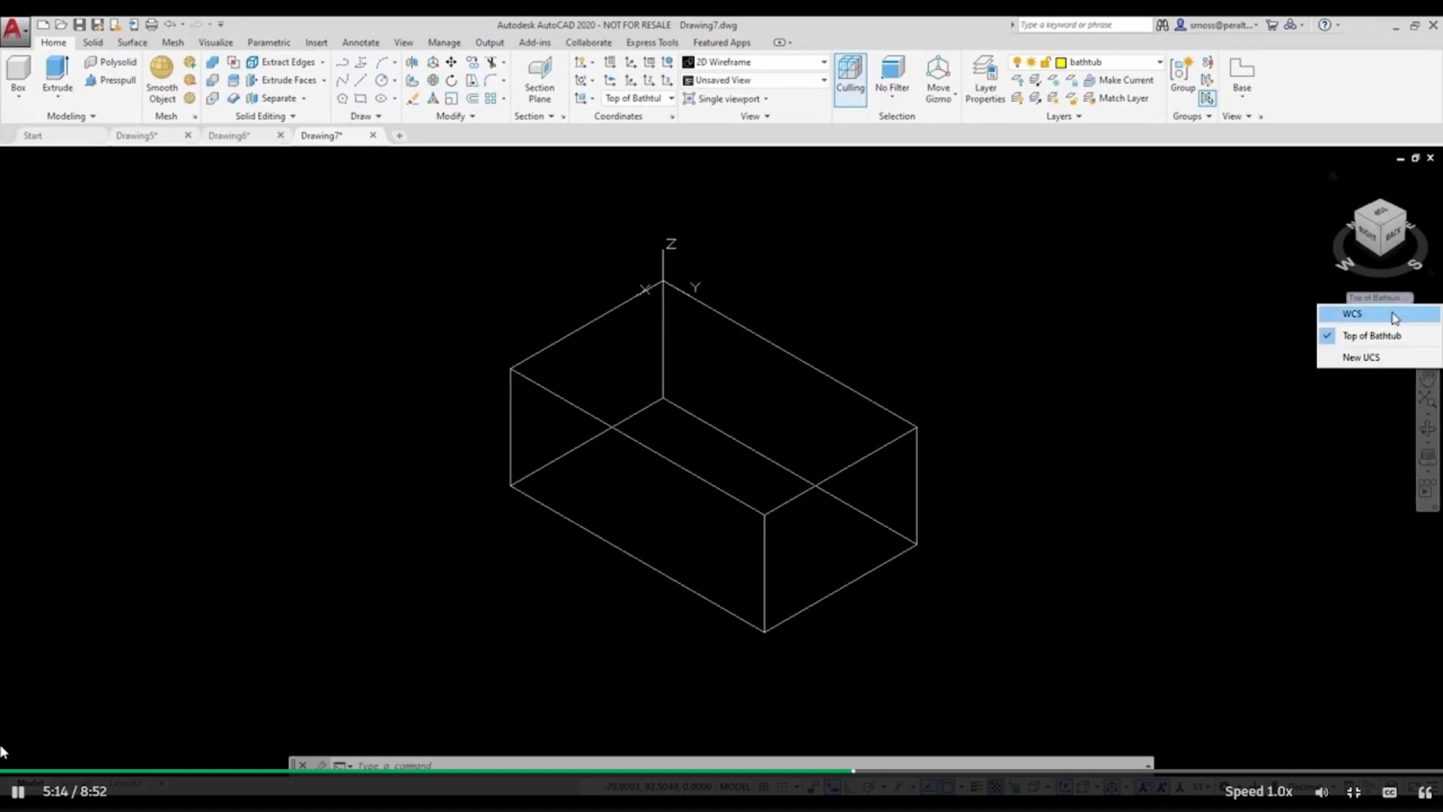
pyautogui.click(1353, 314)
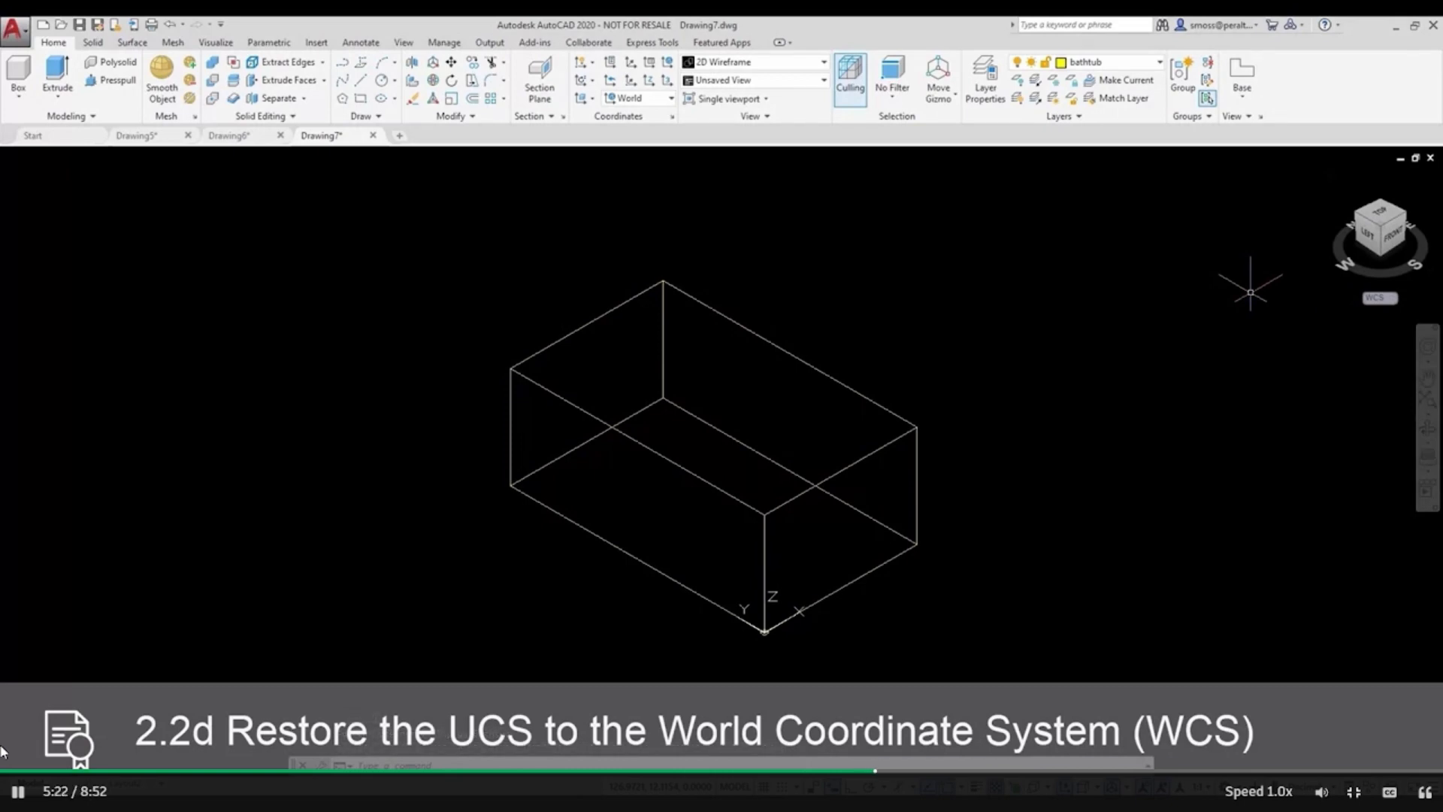
pyautogui.click(1391, 301)
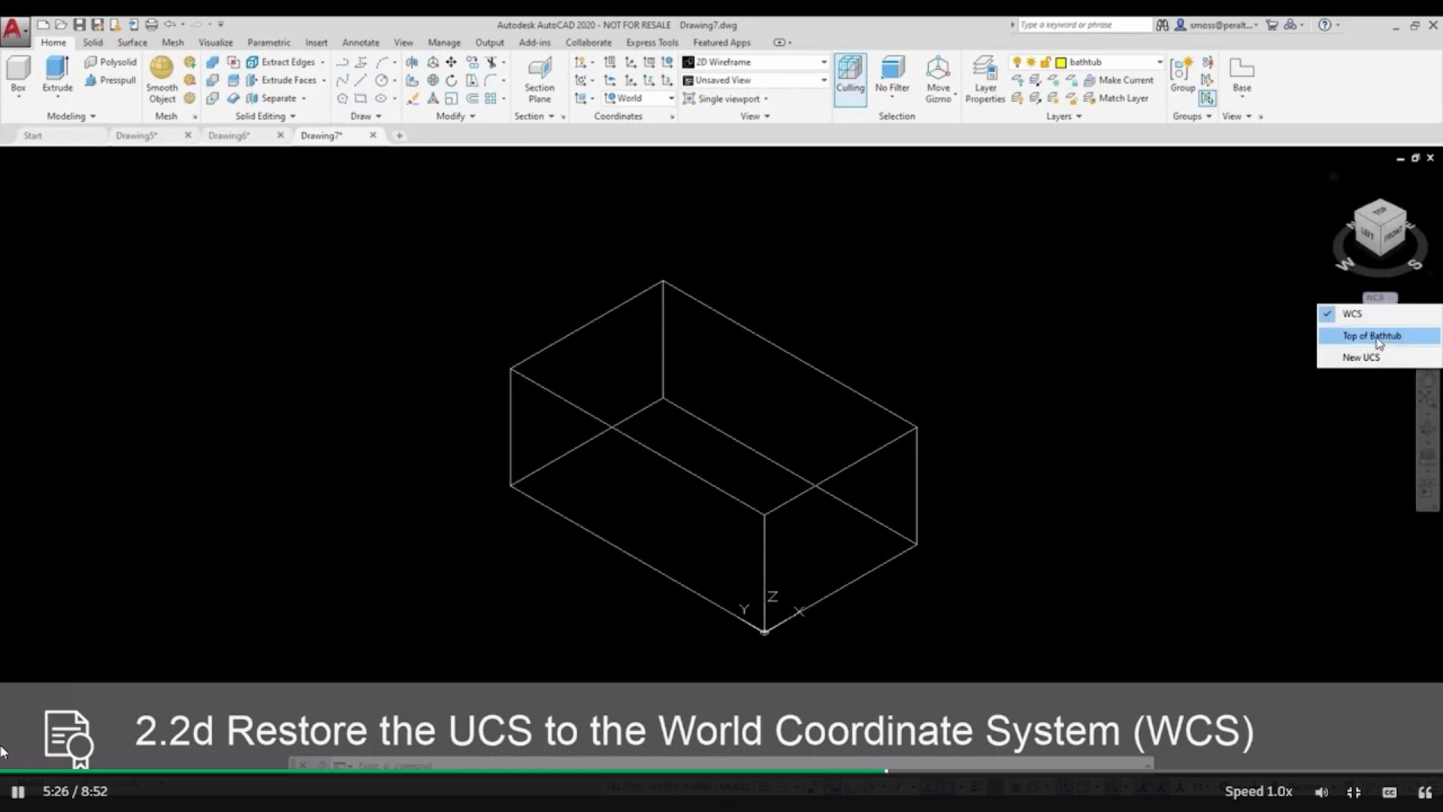
pyautogui.click(1378, 336)
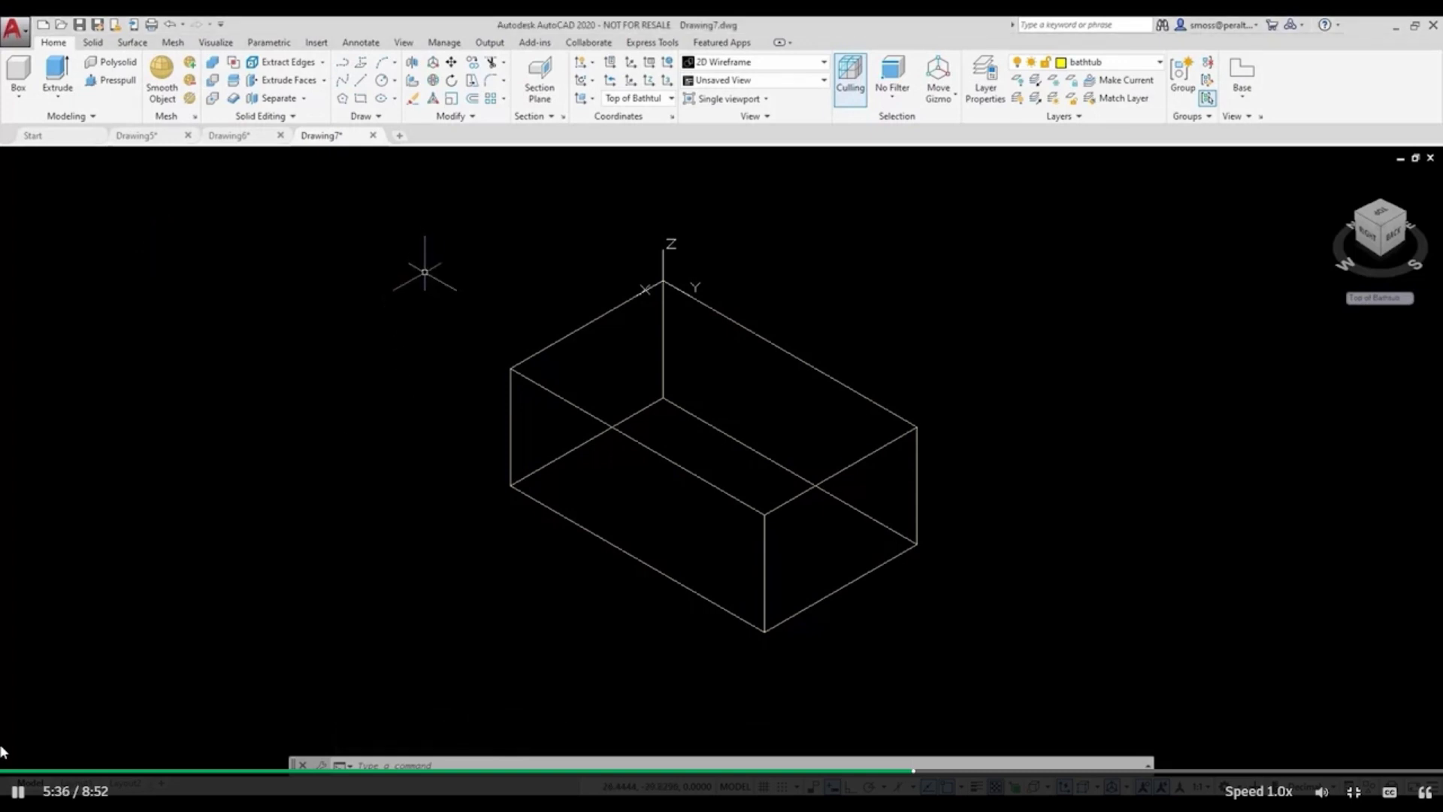
# - Start a rectangle on the box's top face with its first corner offset 6,6 from the rear top corner at the UCS origin
pyautogui.rightClick(447, 250)
pyautogui.moveTo(635, 275)
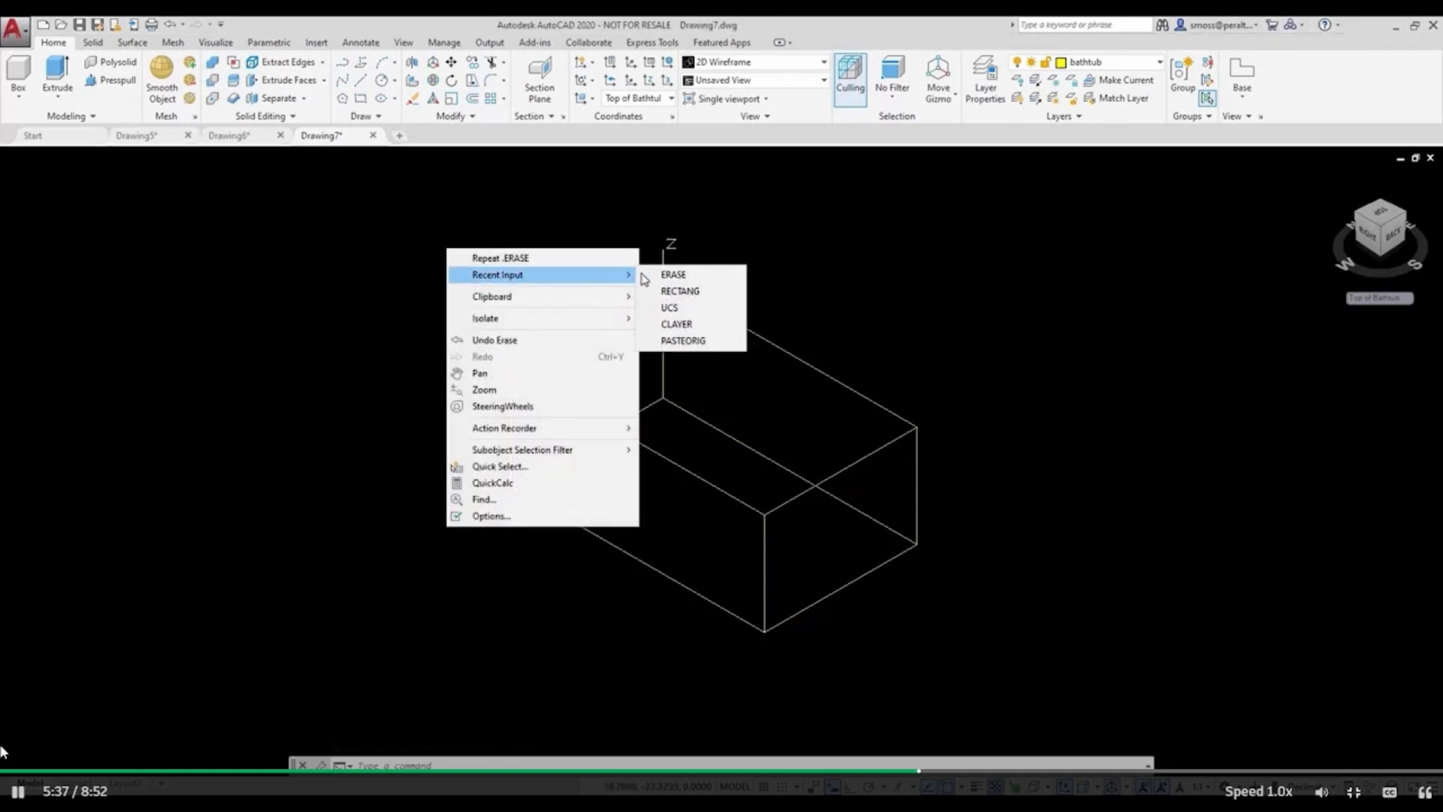
pyautogui.click(680, 291)
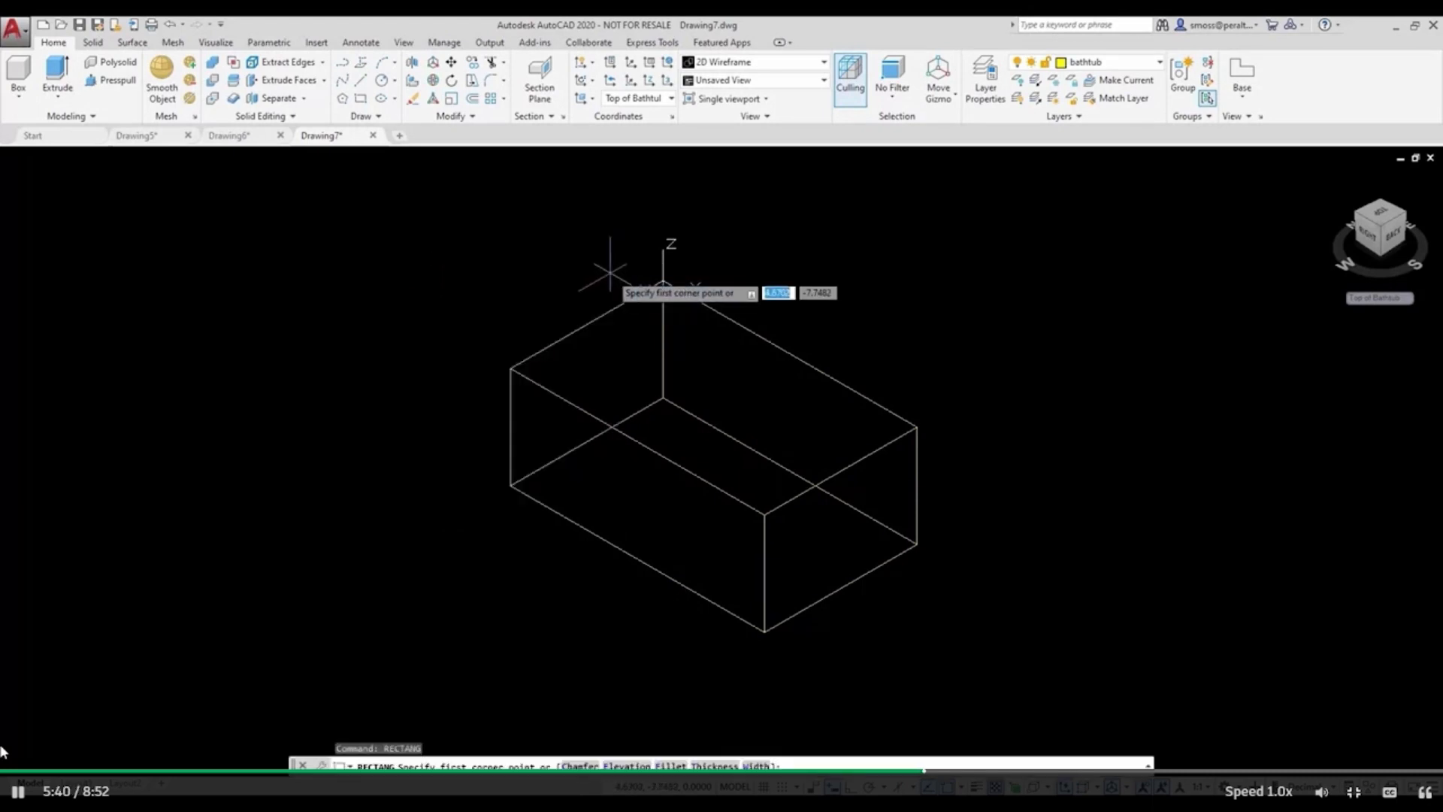
pyautogui.rightClick(610, 272)
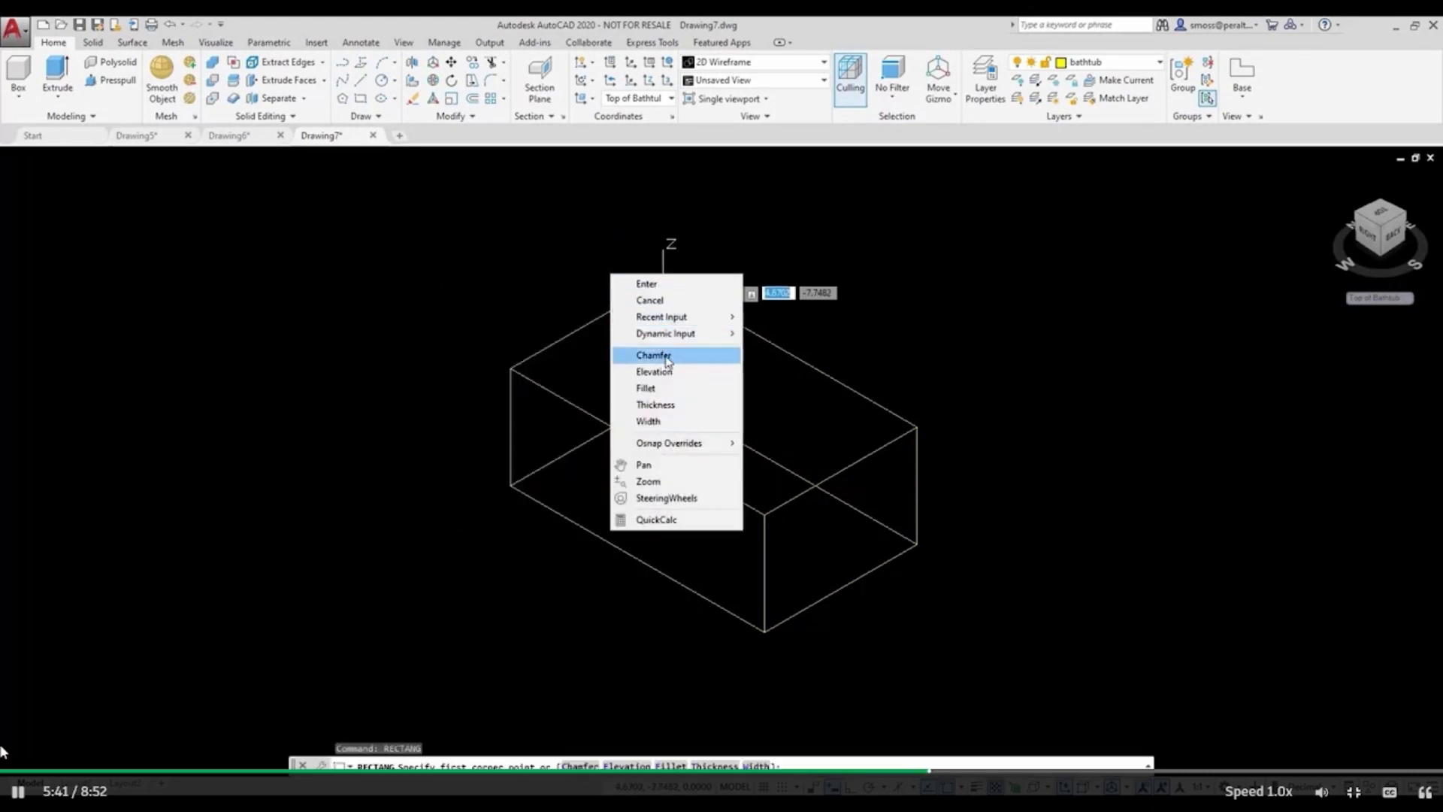
pyautogui.click(586, 282)
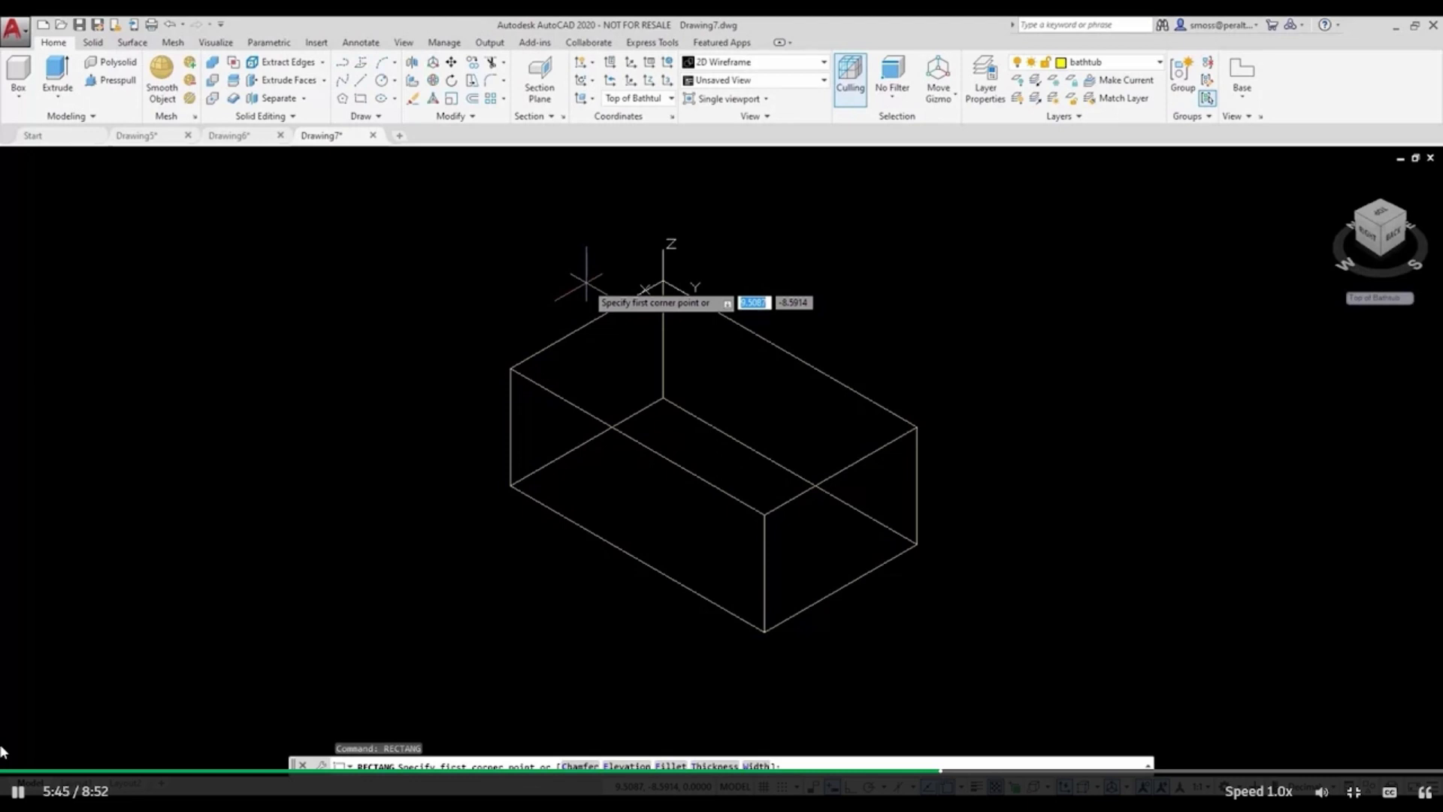
pyautogui.keyDown('shift'); pyautogui.rightClick(586, 282); pyautogui.keyUp('shift')
pyautogui.click(613, 307)
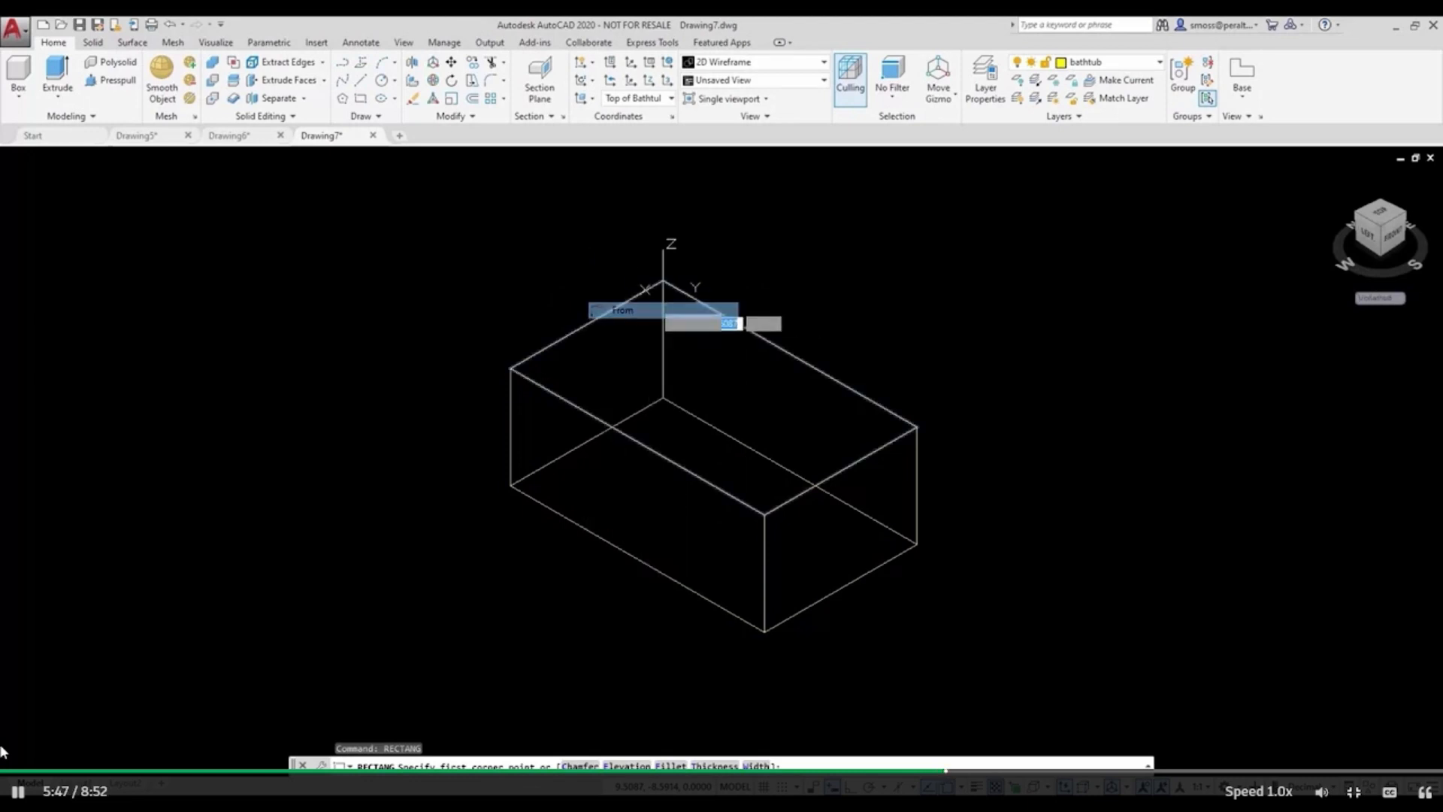
pyautogui.click(662, 282)
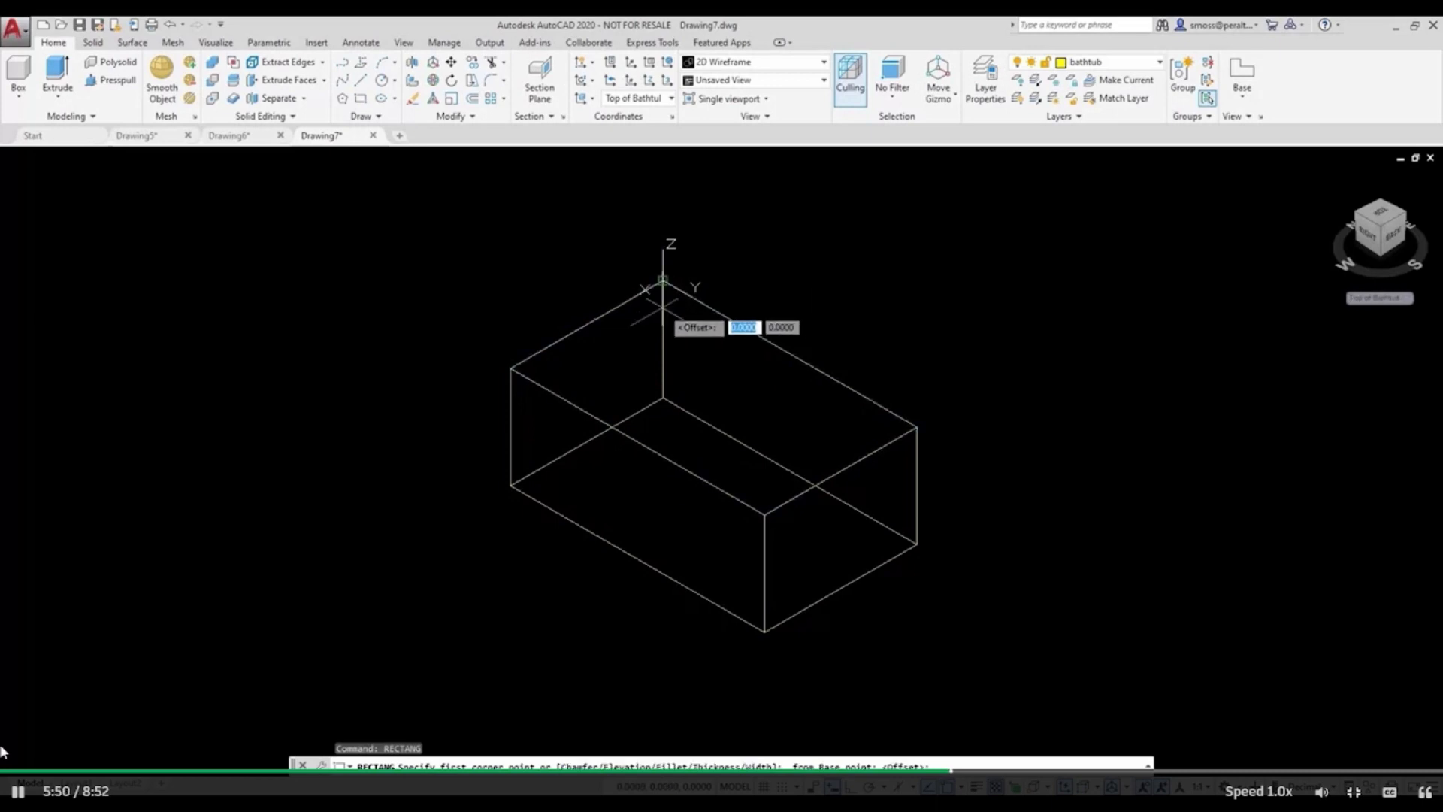
pyautogui.write('6')
pyautogui.press('Tab')
pyautogui.write('6')
pyautogui.press('Return')
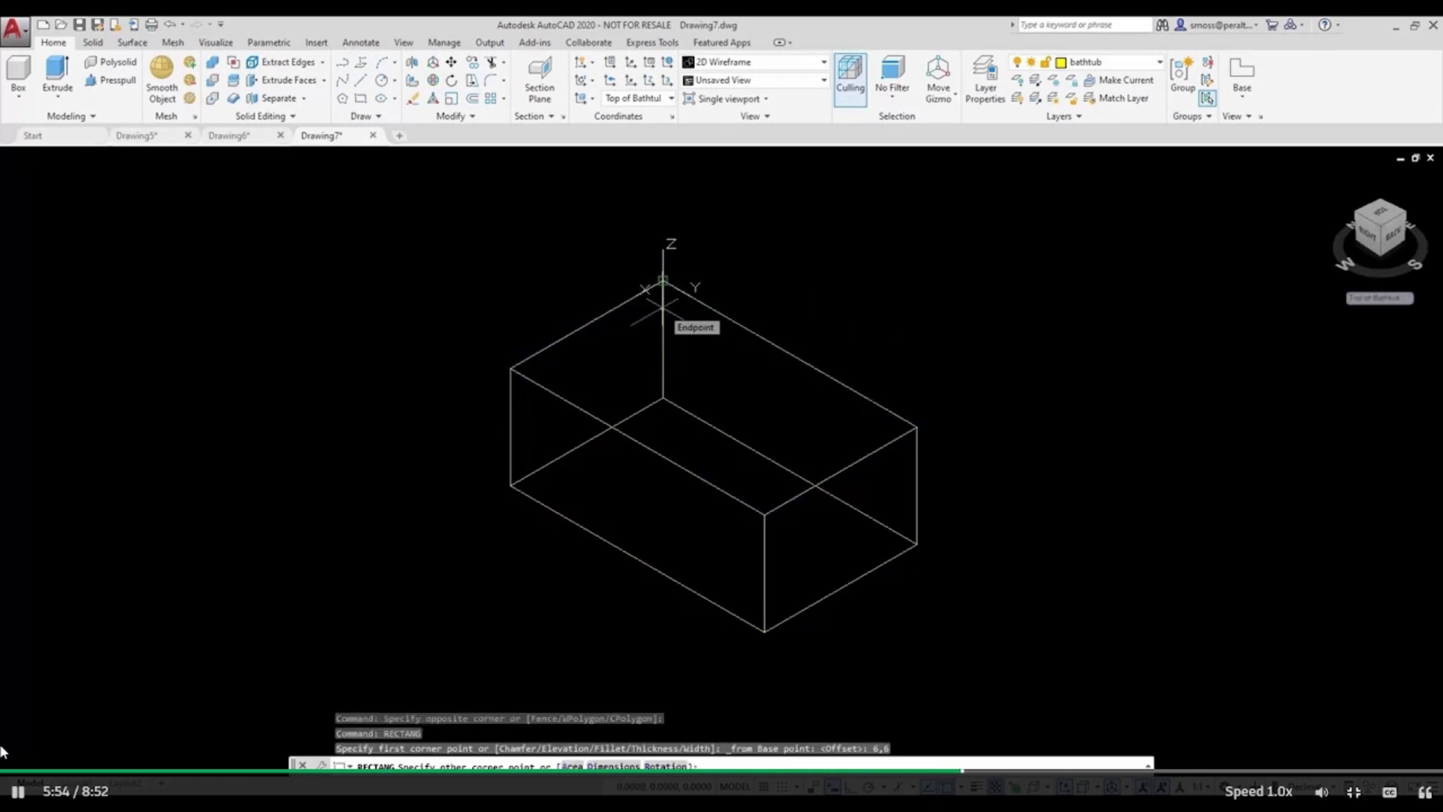
# - Finish the rectangle on the top face with a size of 24 along X and 48 along Y
pyautogui.write('24')
pyautogui.press('Tab')
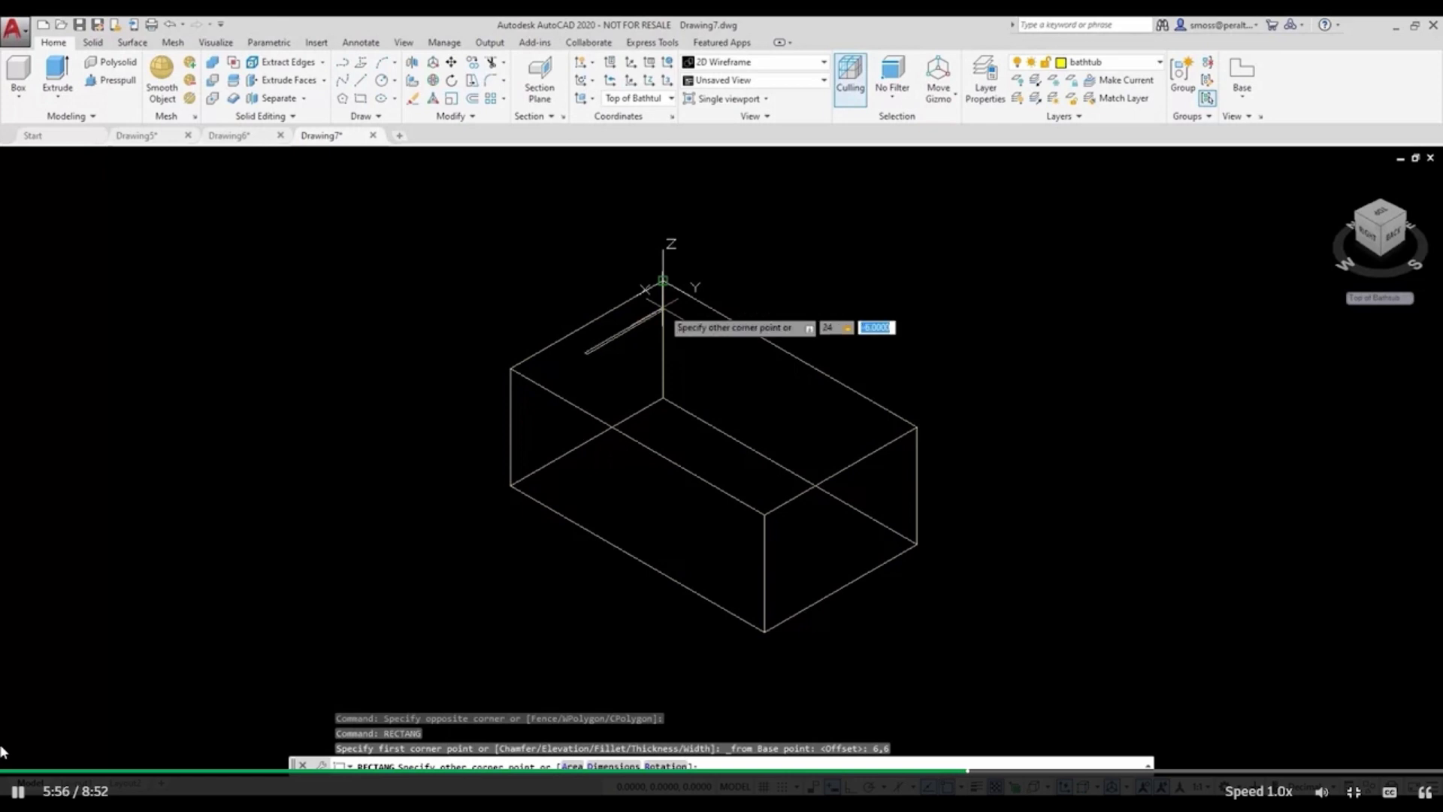
pyautogui.write('48')
pyautogui.press('Return')
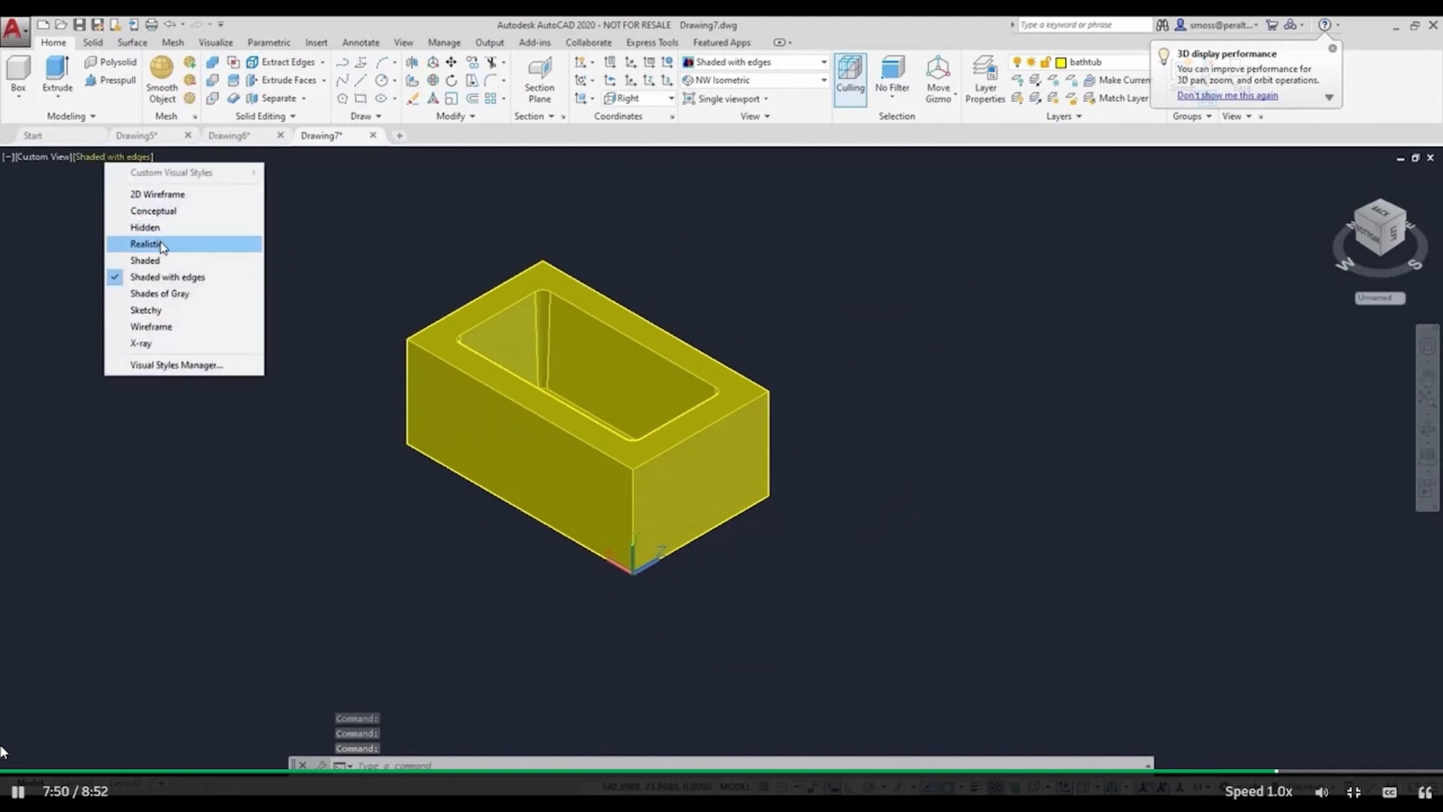
# - Display the hollowed bathtub in the Shaded visual style and set its view to the Home view
pyautogui.click(93, 156)
pyautogui.click(133, 263)
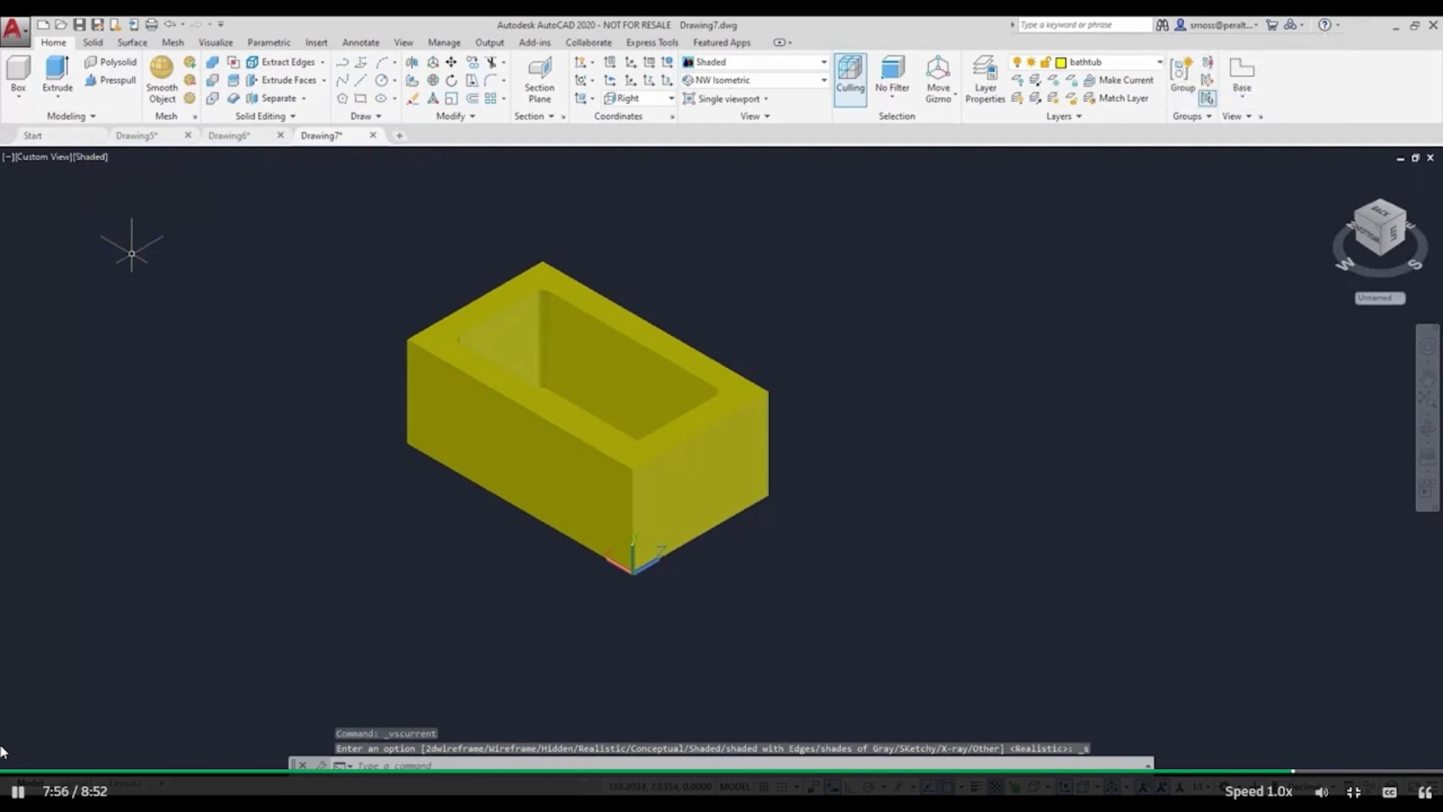
pyautogui.moveTo(380, 313)
pyautogui.keyDown('shift'); pyautogui.mouseDown(button='middle')
pyautogui.moveTo(393, 312)
pyautogui.moveTo(193, 313)
pyautogui.moveTo(286, 338)
pyautogui.mouseUp(button='middle'); pyautogui.keyUp('shift')
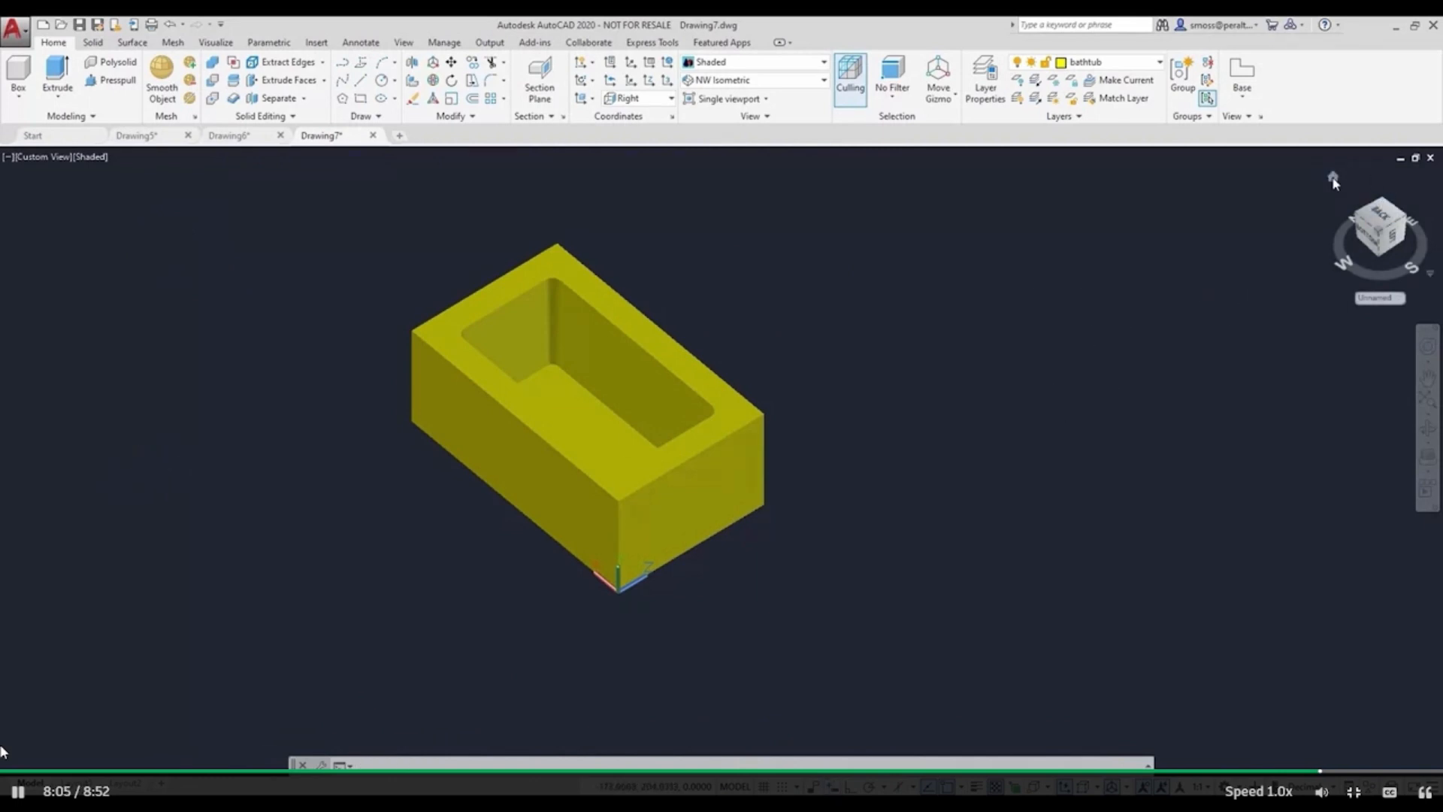
pyautogui.click(1333, 180)
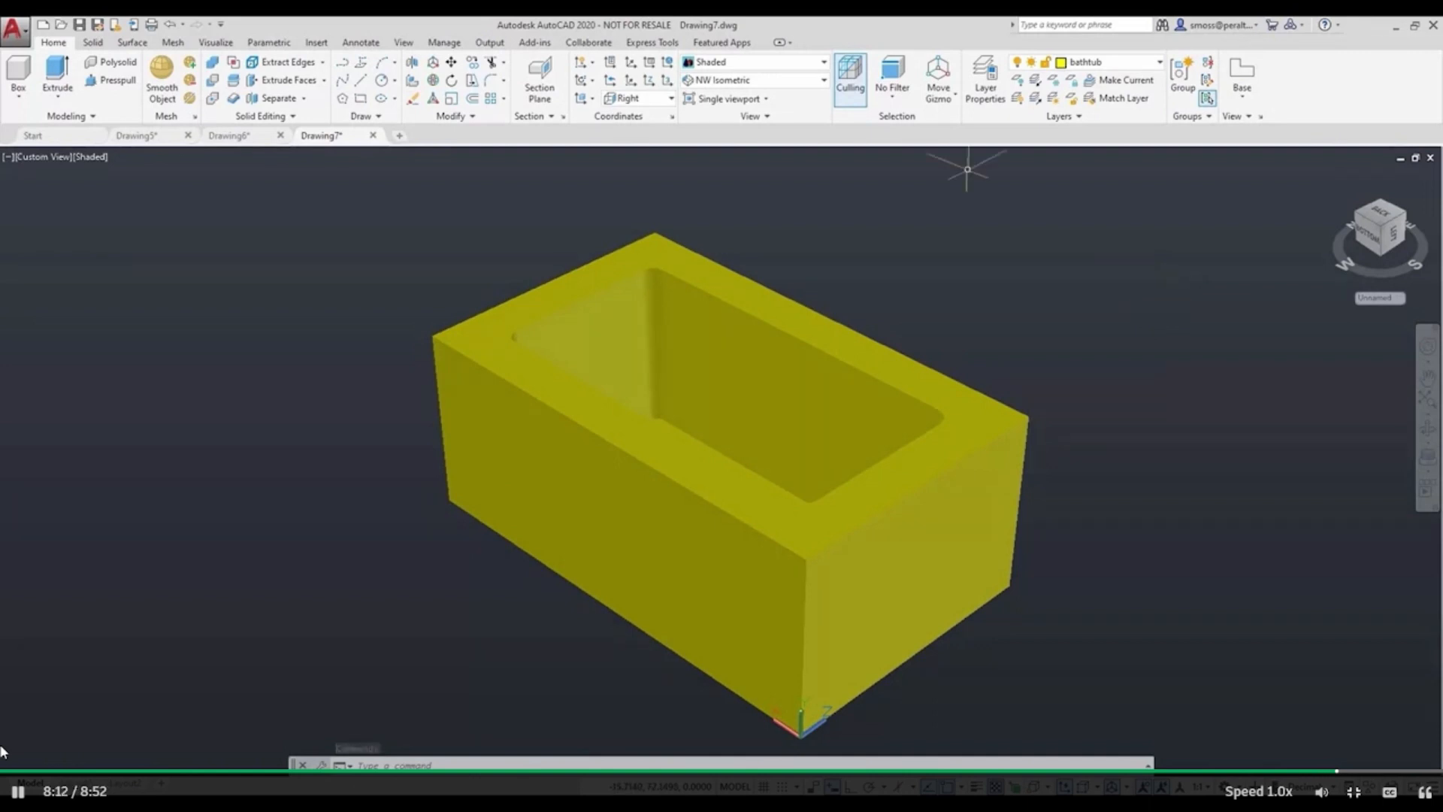
# - Set the UCS of the bathtub drawing to the World orientation
pyautogui.click(667, 101)
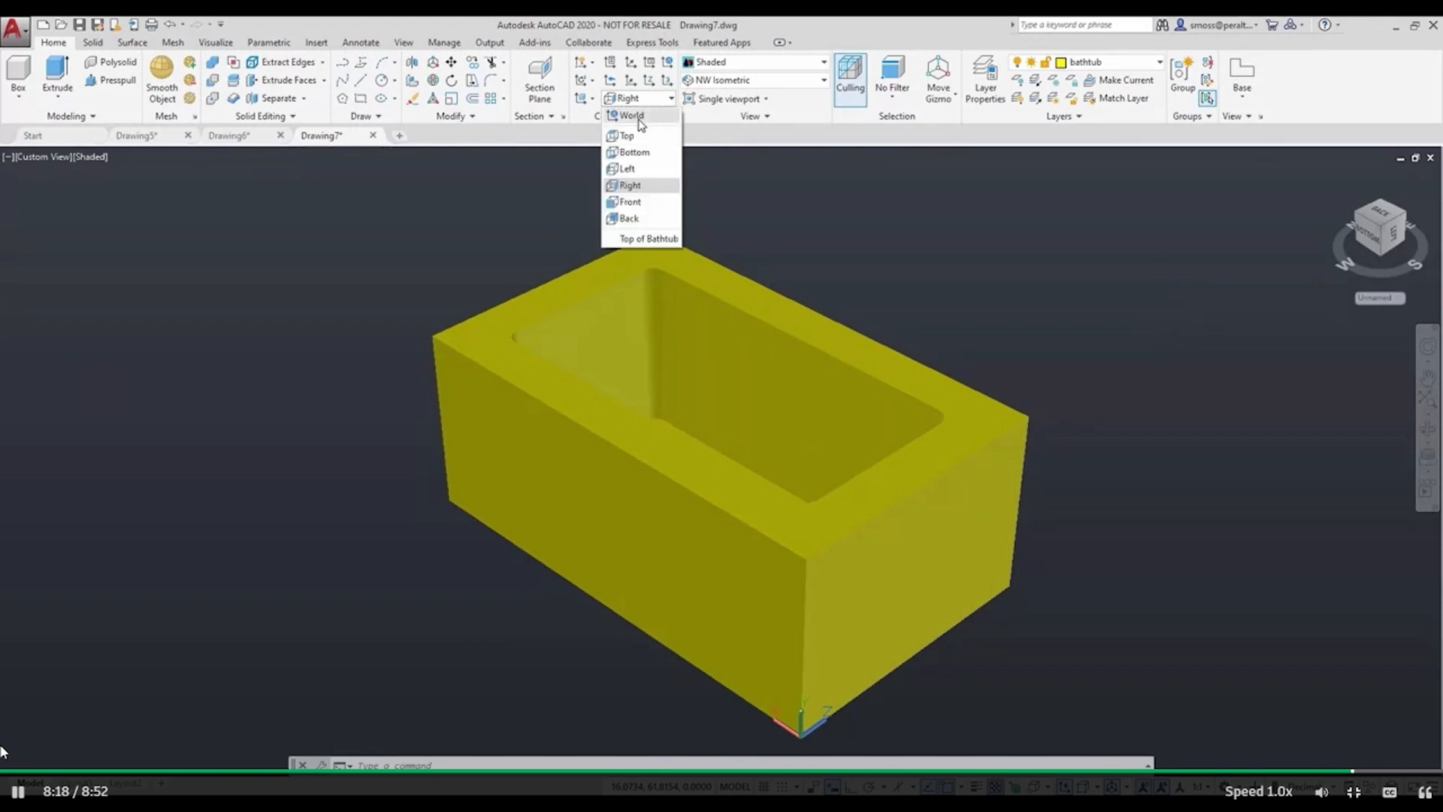
pyautogui.click(632, 117)
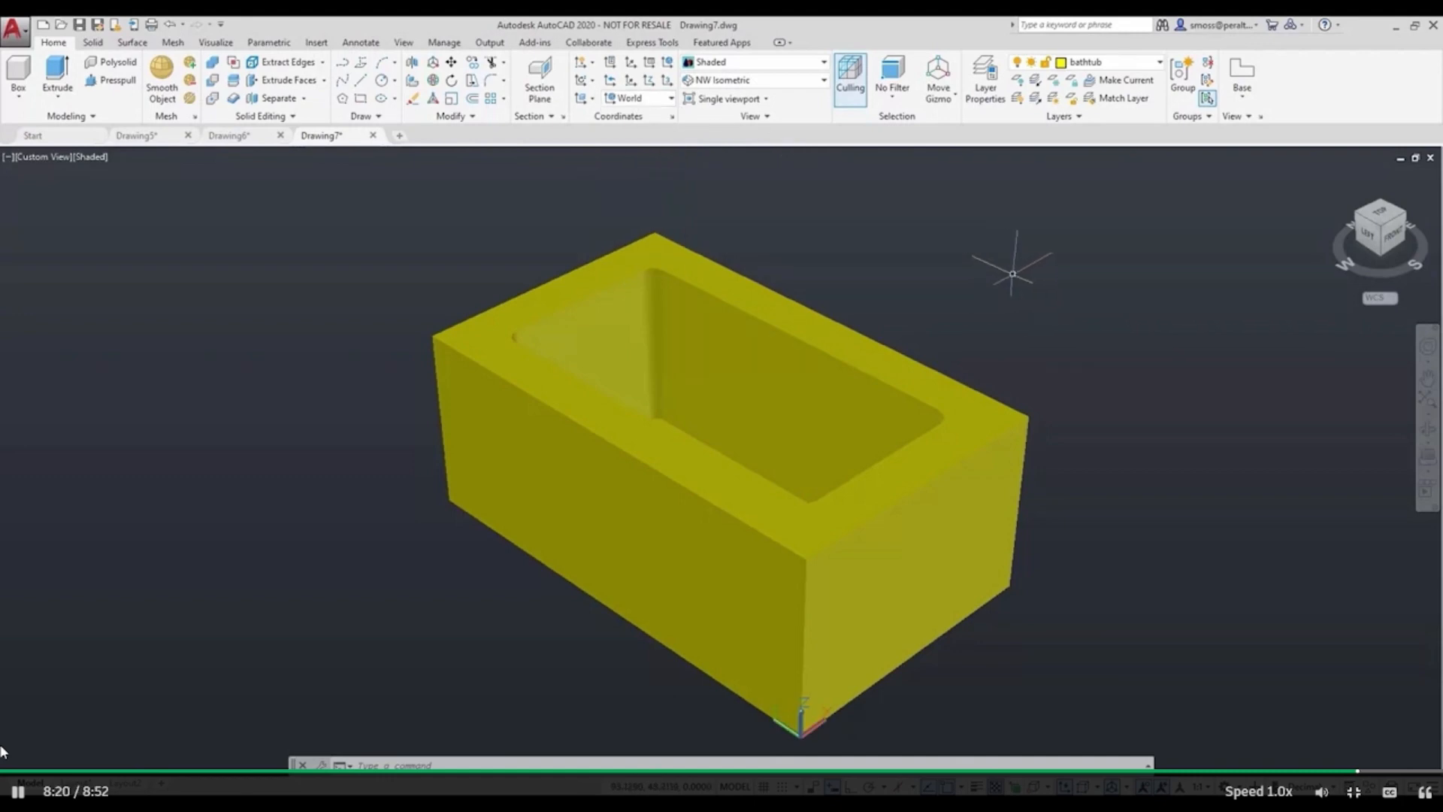
pyautogui.moveTo(1095, 330); pyautogui.dragTo(1034, 297, button='middle')
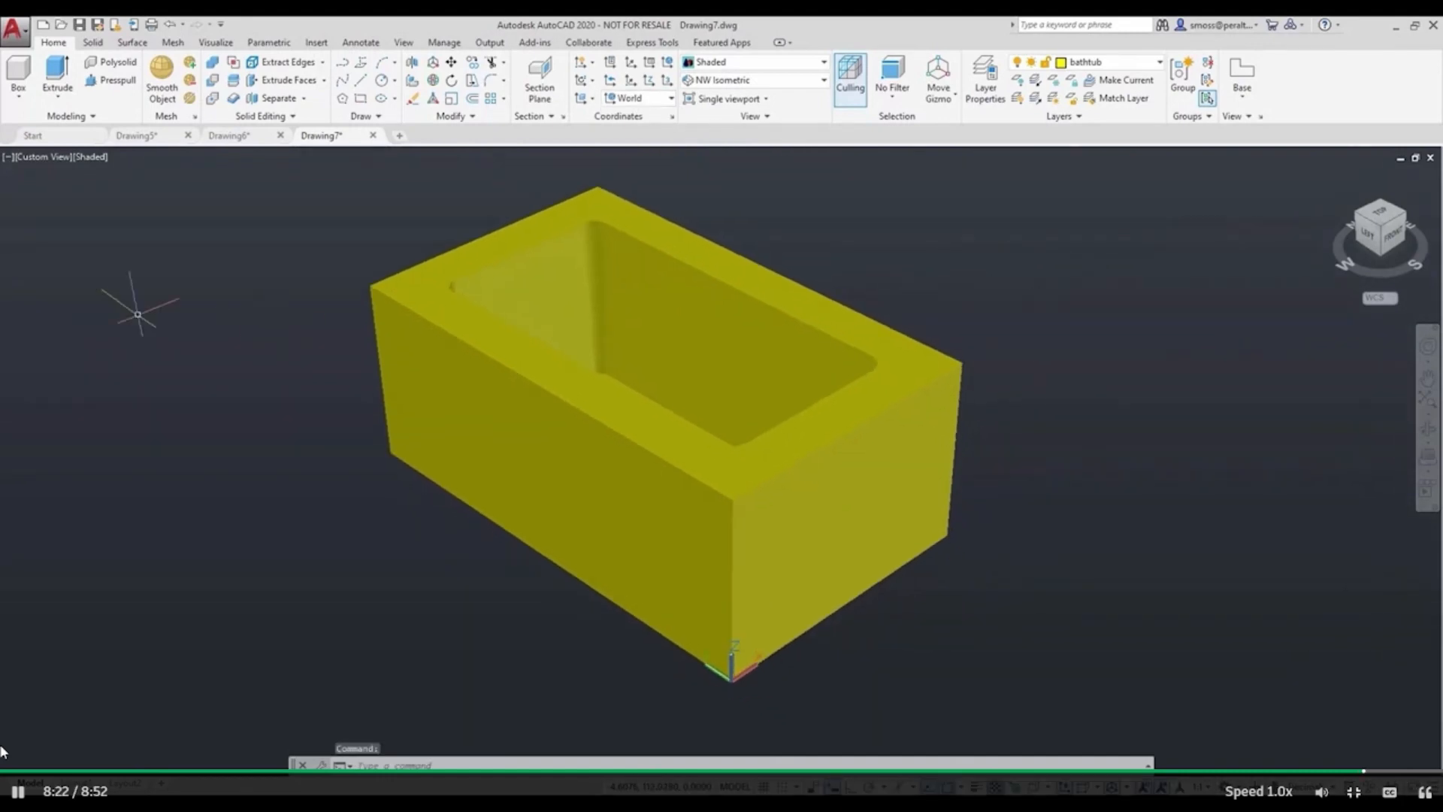